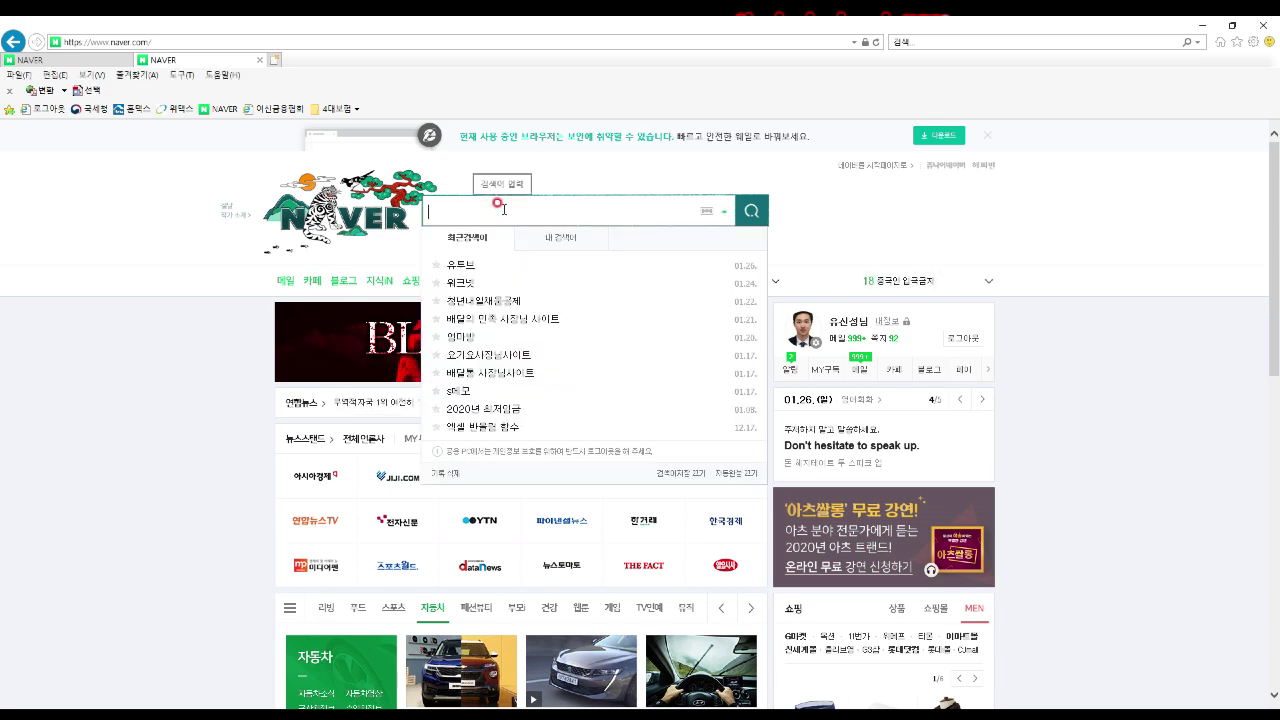
Search Naver for 홈택스, open the National Tax Service site and enter its 홈택스 service
{"action": "type", "text": "ㅎ홈택스"}
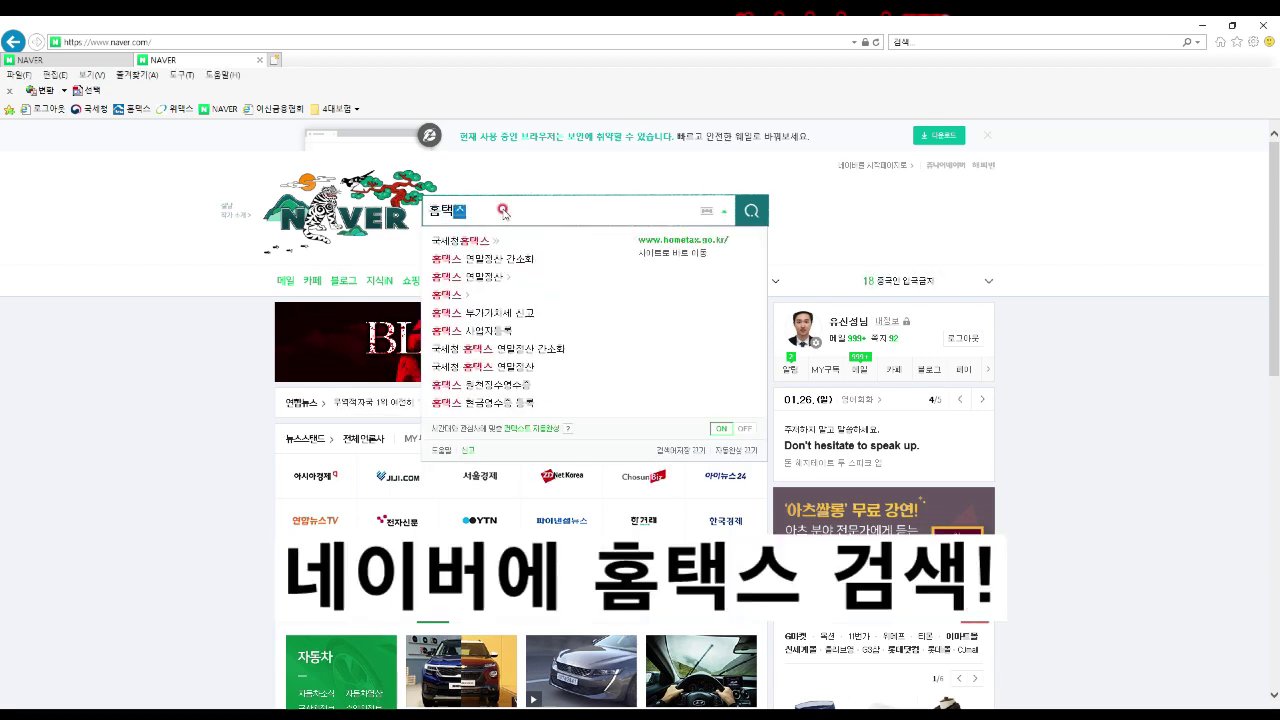
{"action": "key", "text": "Return"}
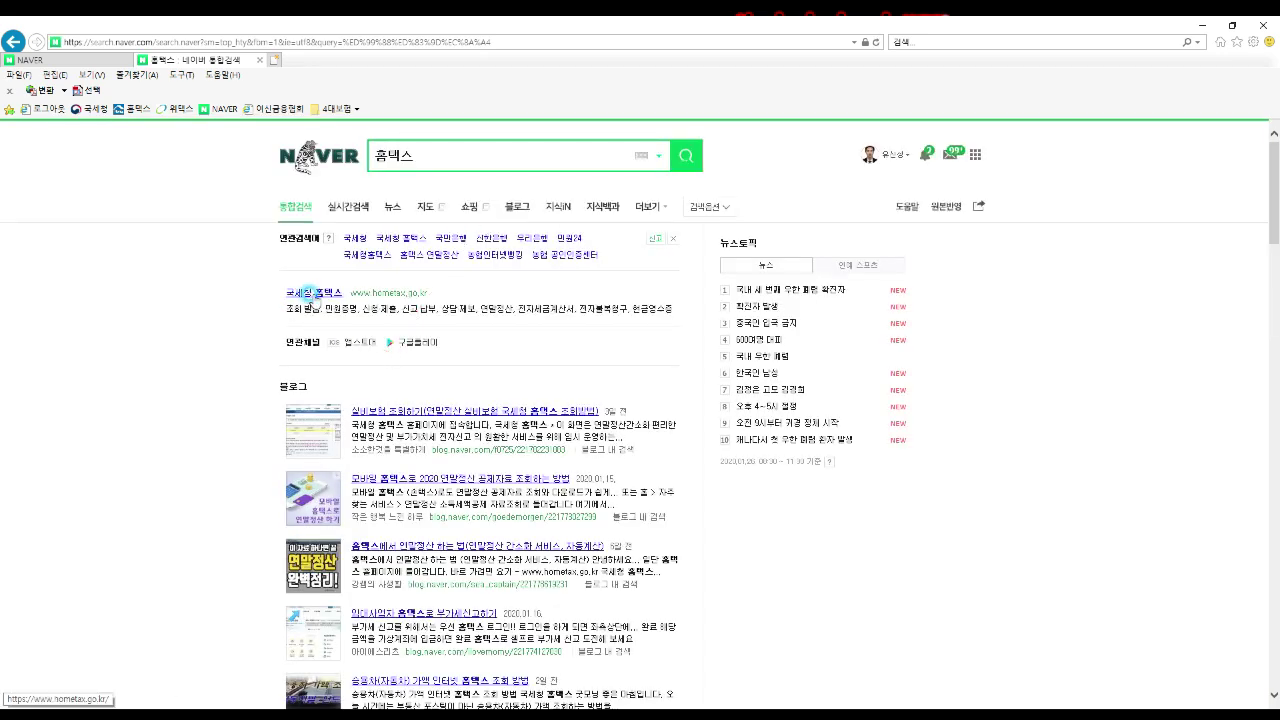
{"action": "left_click", "coordinate": [309, 293]}
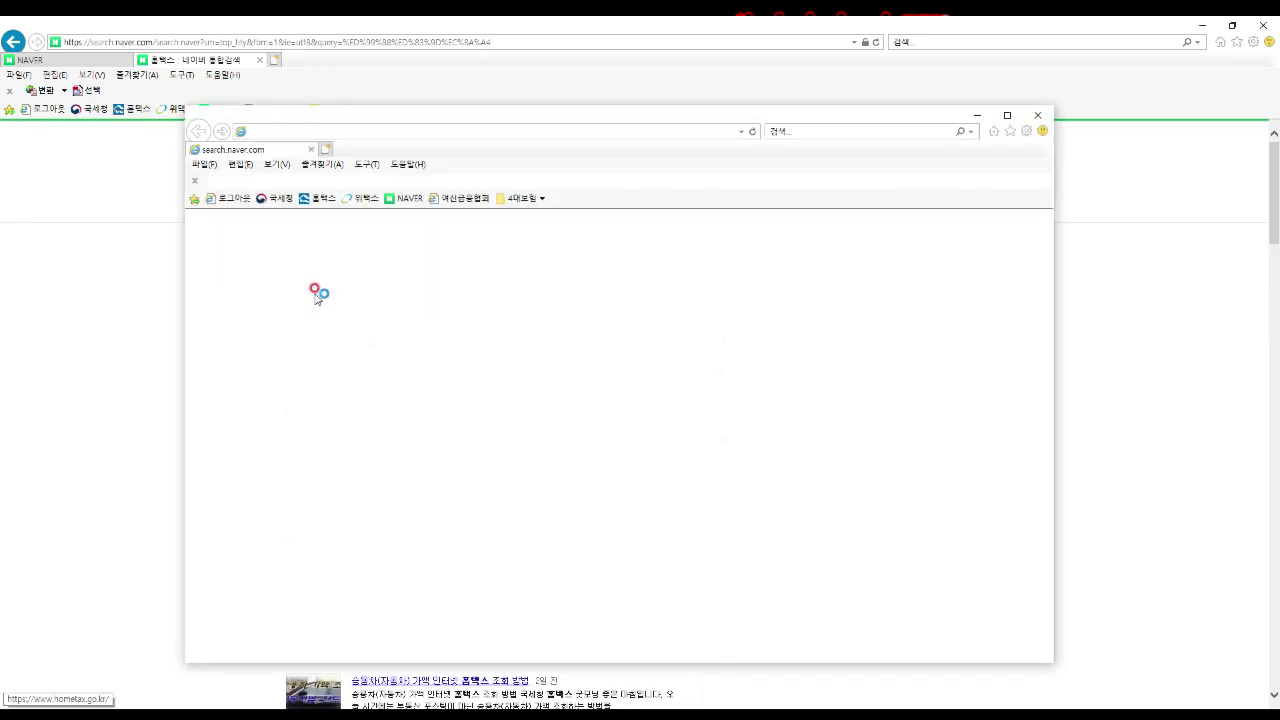
{"action": "left_click", "coordinate": [1008, 117]}
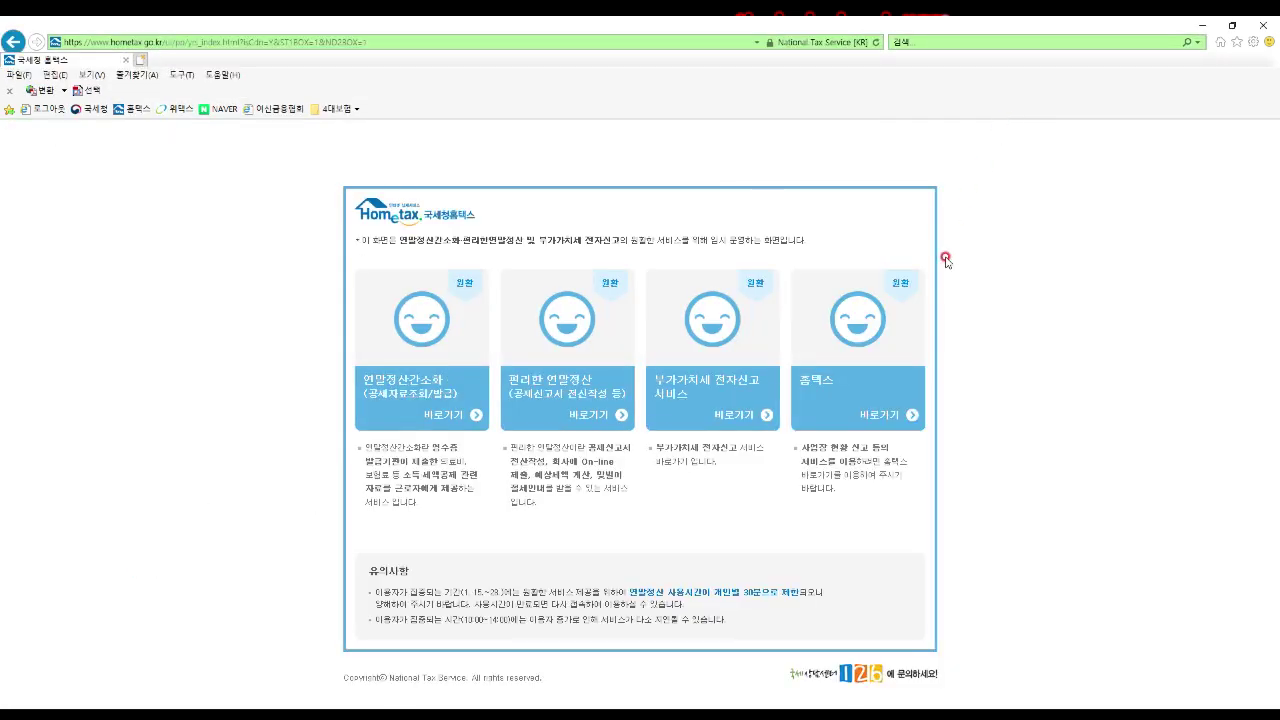
{"action": "left_click", "coordinate": [887, 367]}
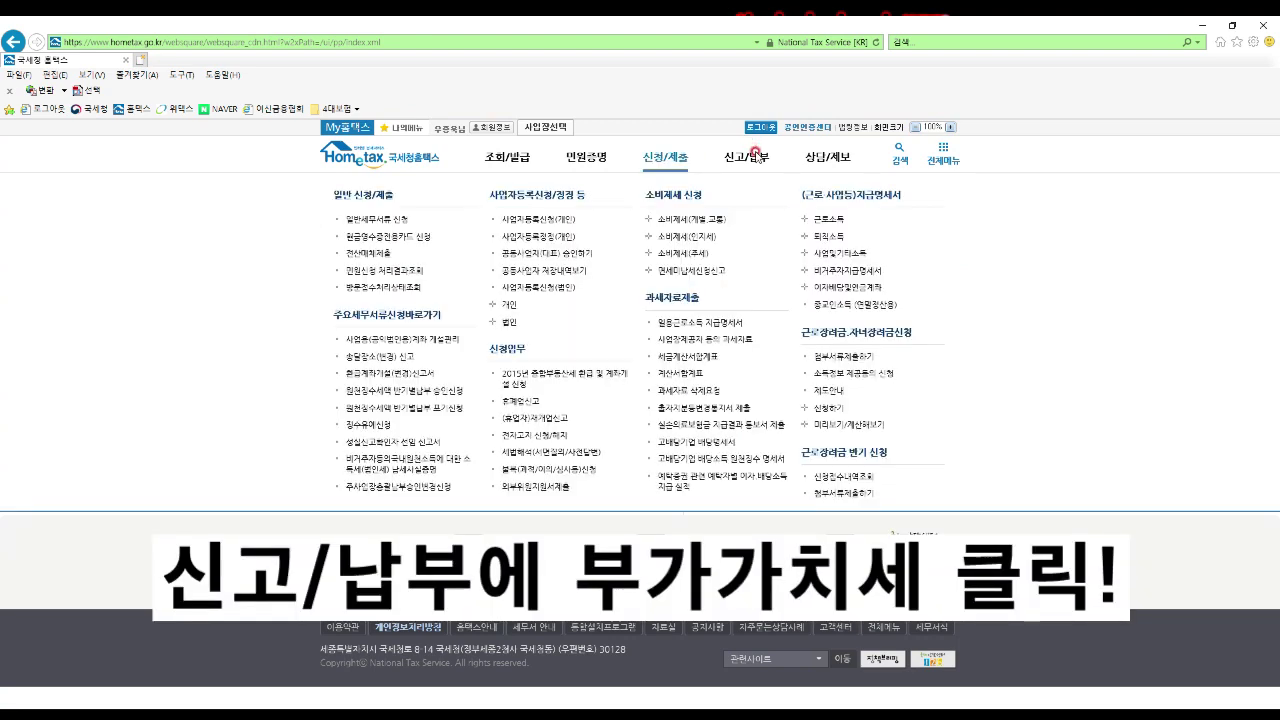
Open the 부가가치세 filing page under 신고/납부 and start the 간이과세자 정기신고(확정/예정) return
{"action": "left_click", "coordinate": [755, 155]}
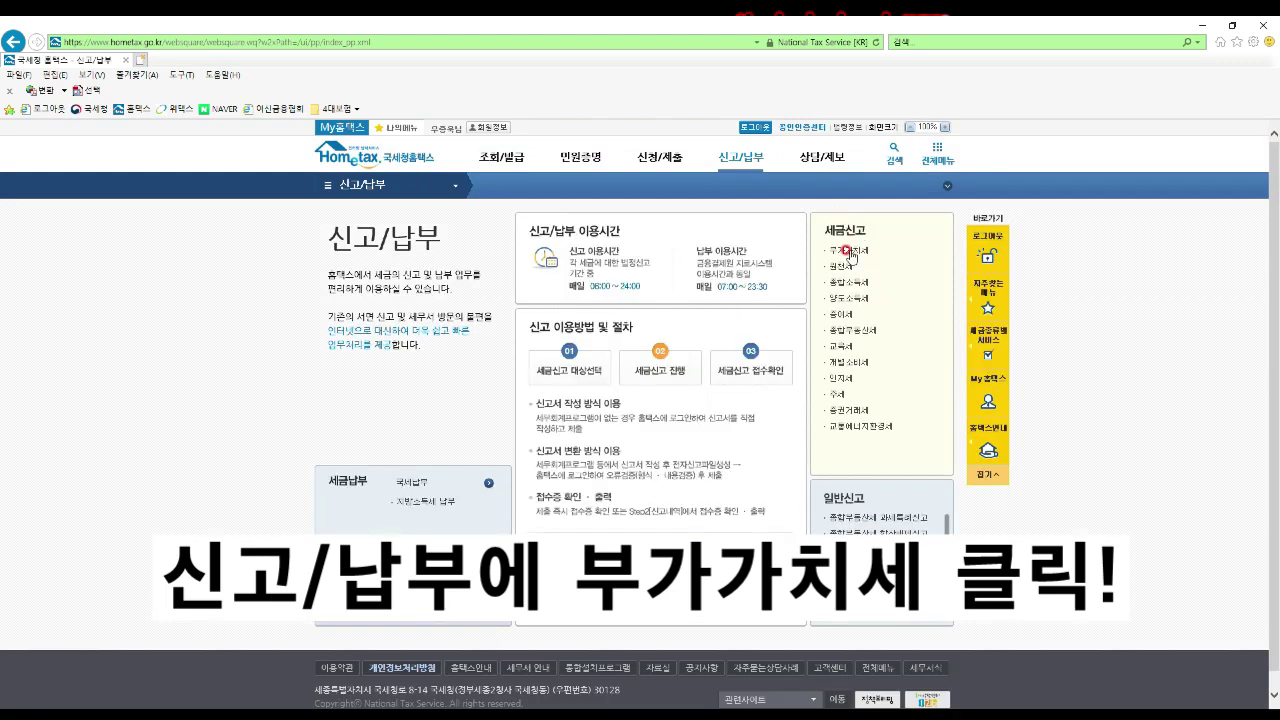
{"action": "left_click", "coordinate": [848, 253]}
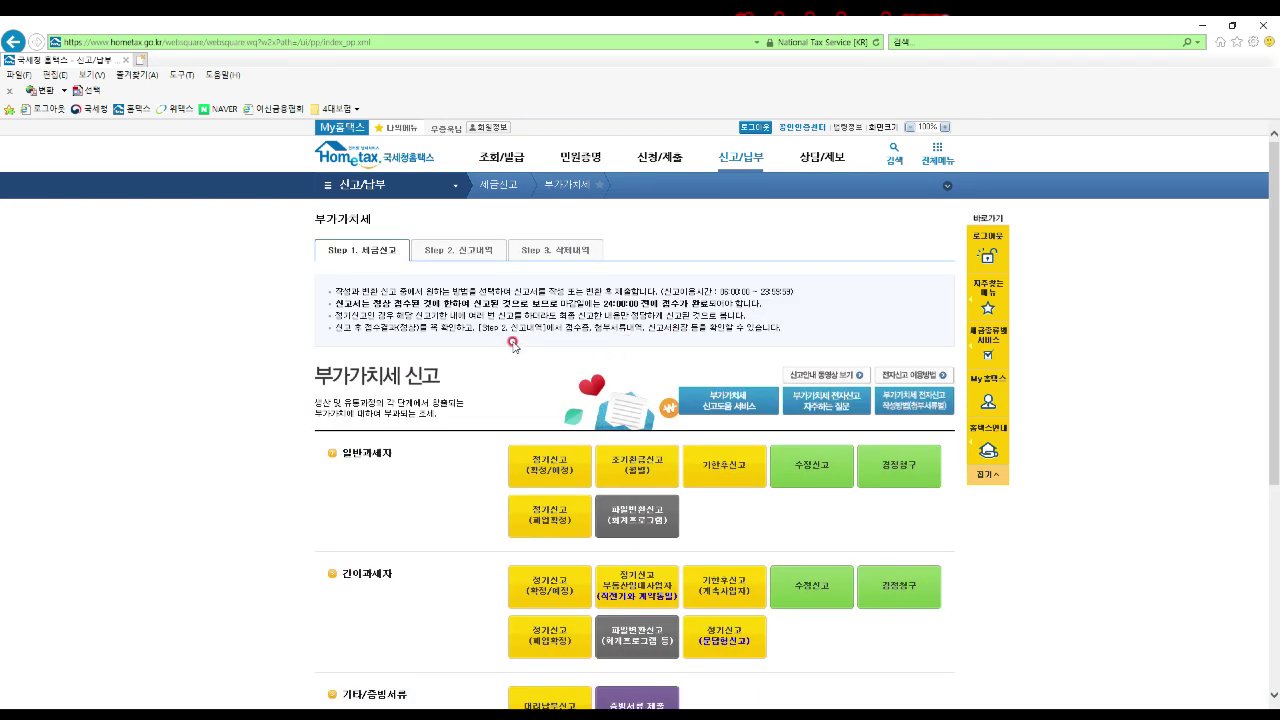
{"action": "scroll", "coordinate": [500, 348], "scroll_direction": "down", "scroll_amount": 1}
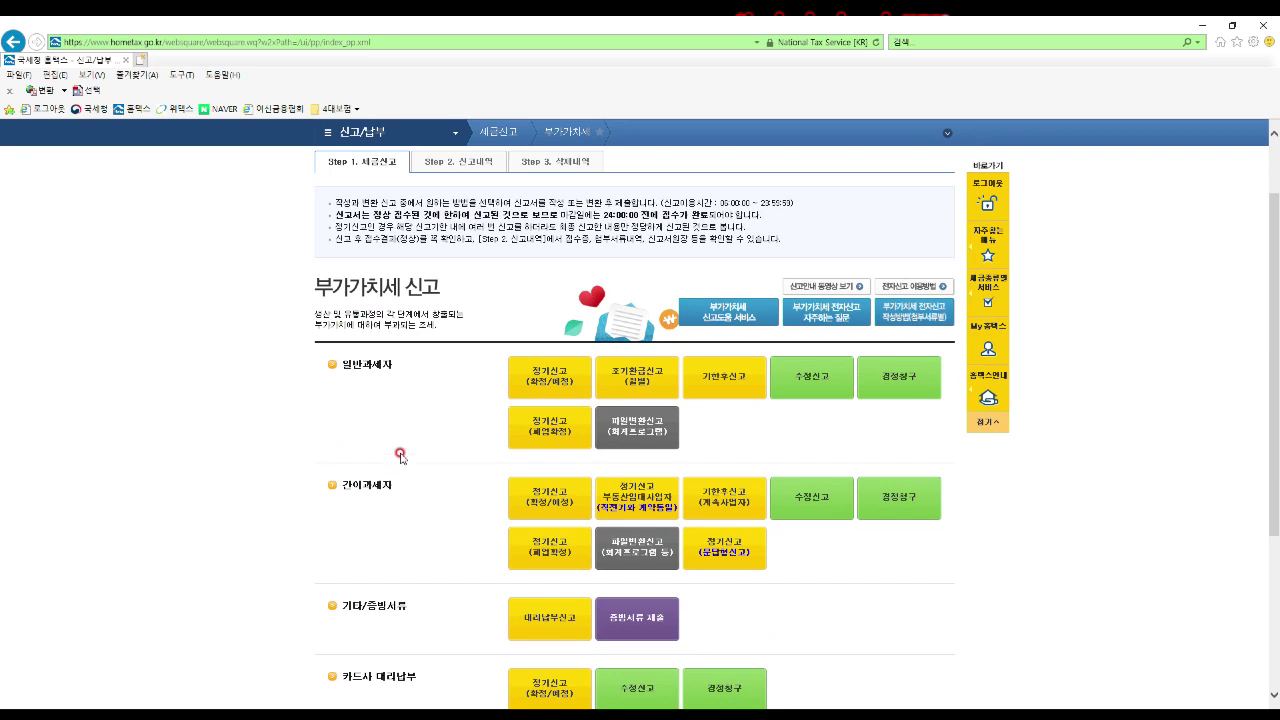
{"action": "scroll", "coordinate": [397, 457], "scroll_direction": "down", "scroll_amount": 2}
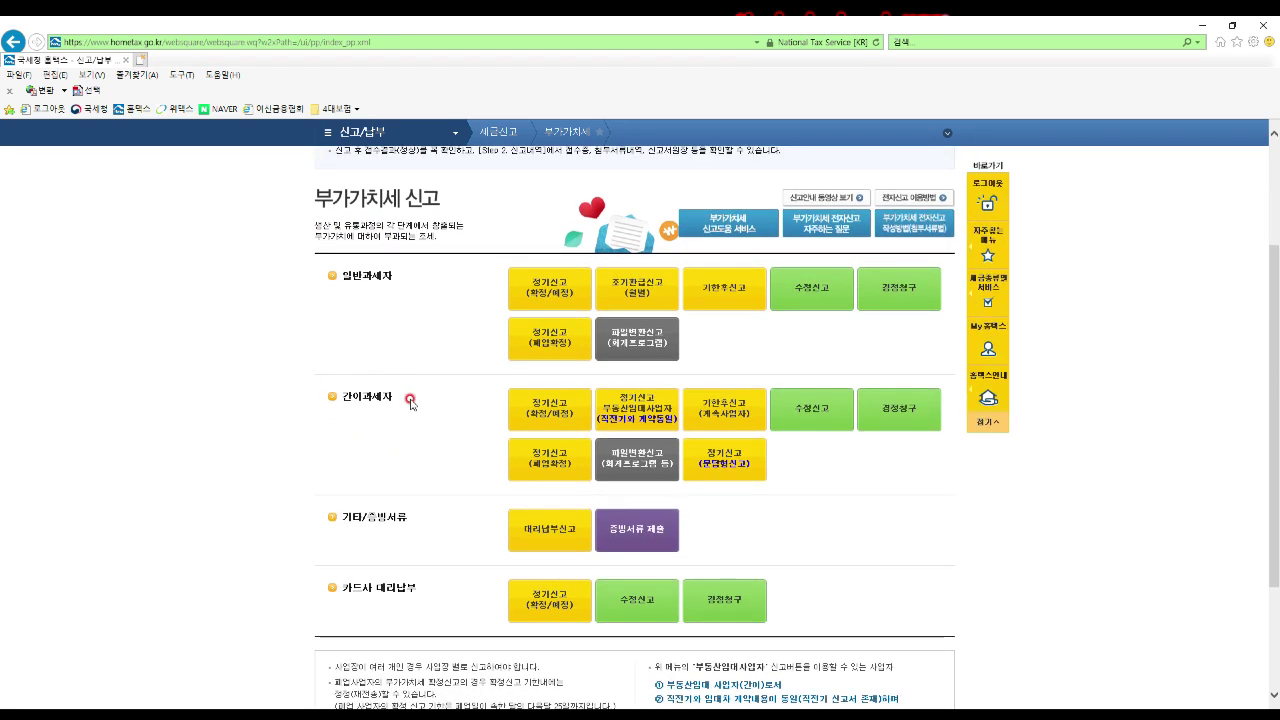
{"action": "left_click", "coordinate": [557, 410]}
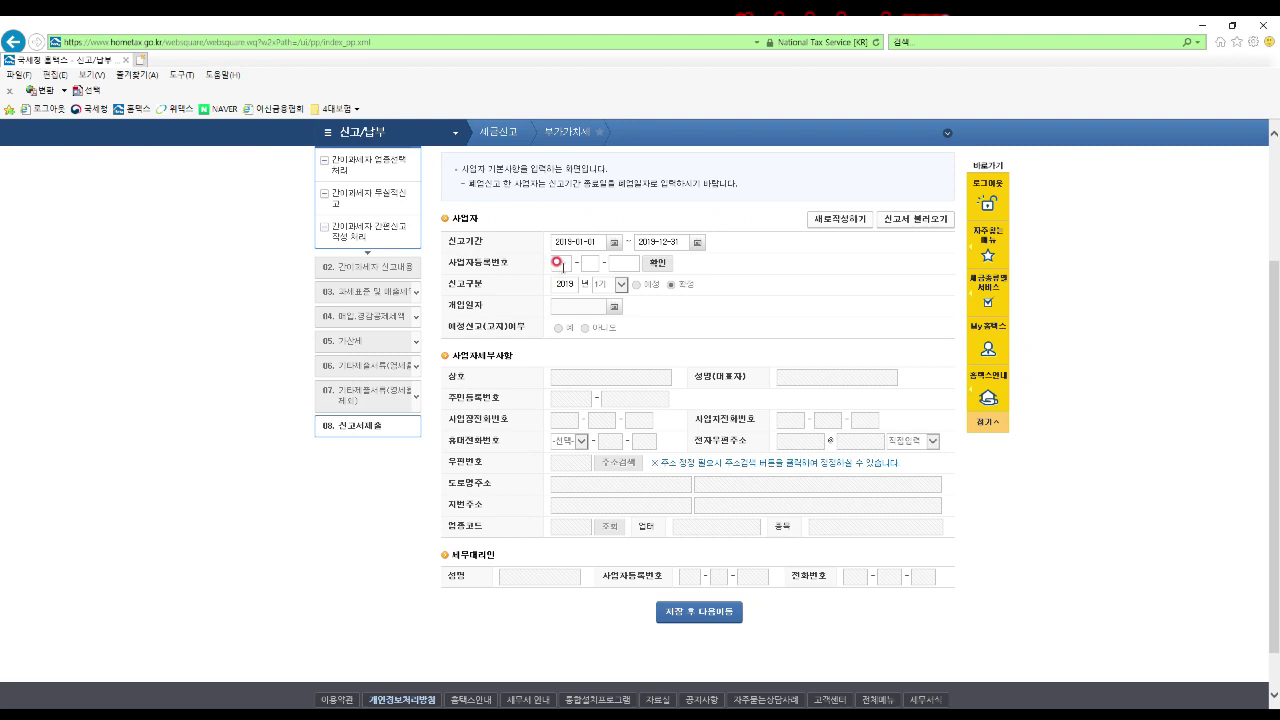
Enter and verify the business registration number for the 2019 return, and save the loaded basic business information
{"action": "left_click", "coordinate": [604, 331]}
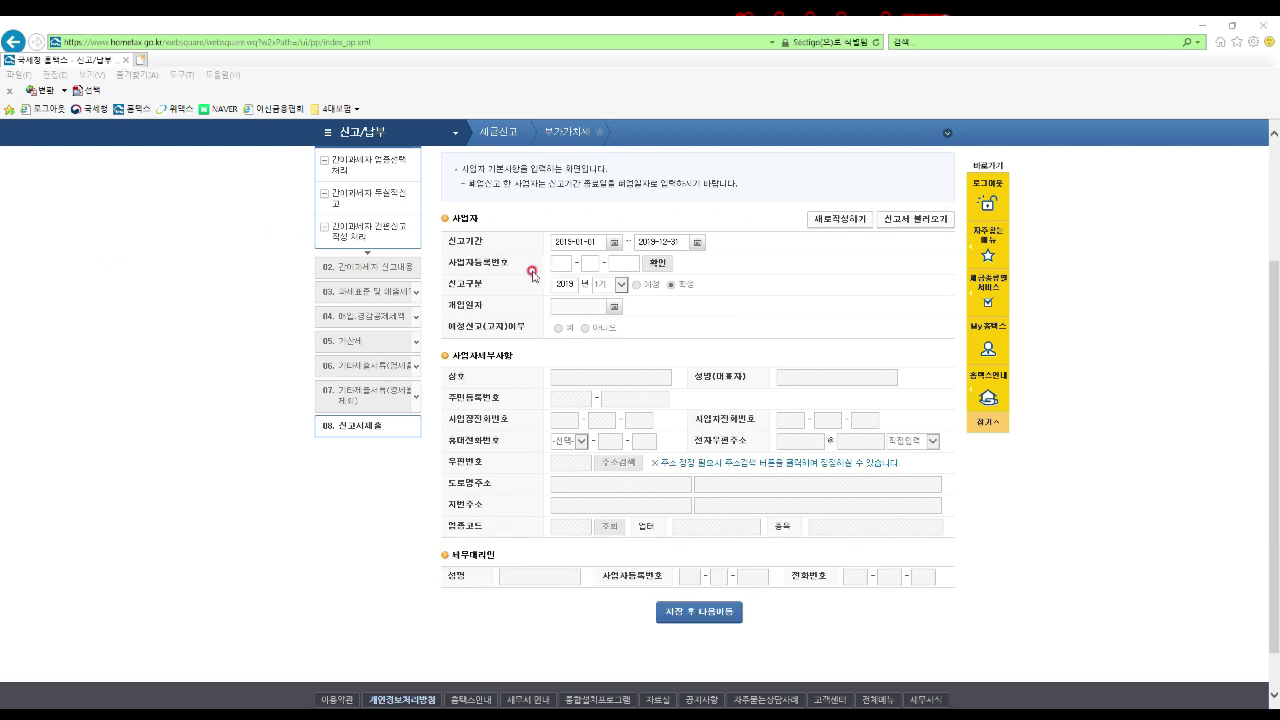
{"action": "type", "text": "4"}
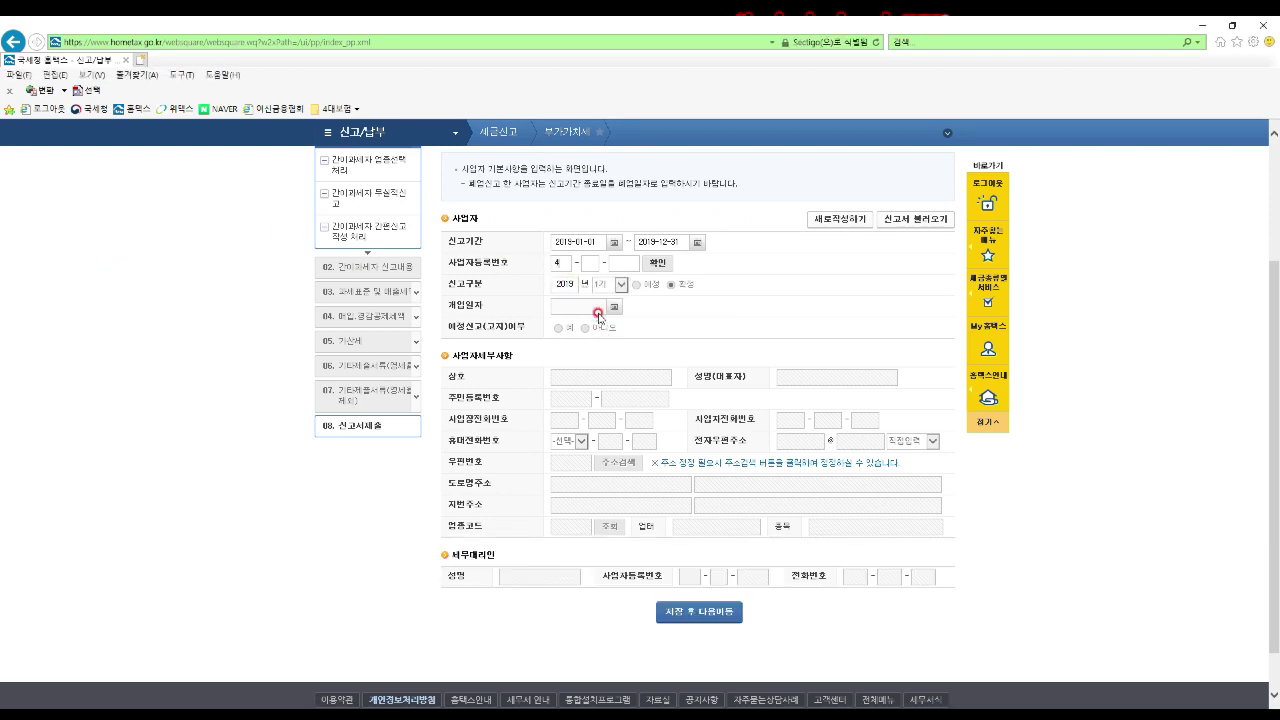
{"action": "type", "text": "500"}
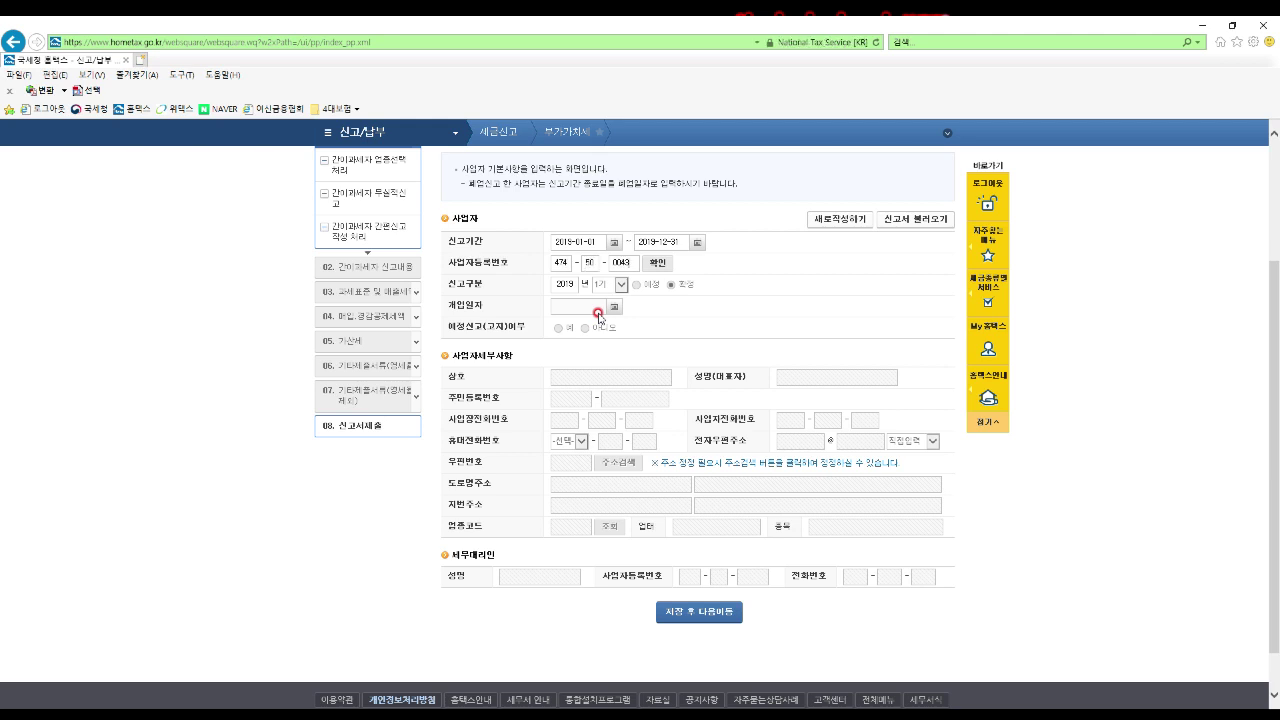
{"action": "left_click", "coordinate": [651, 264]}
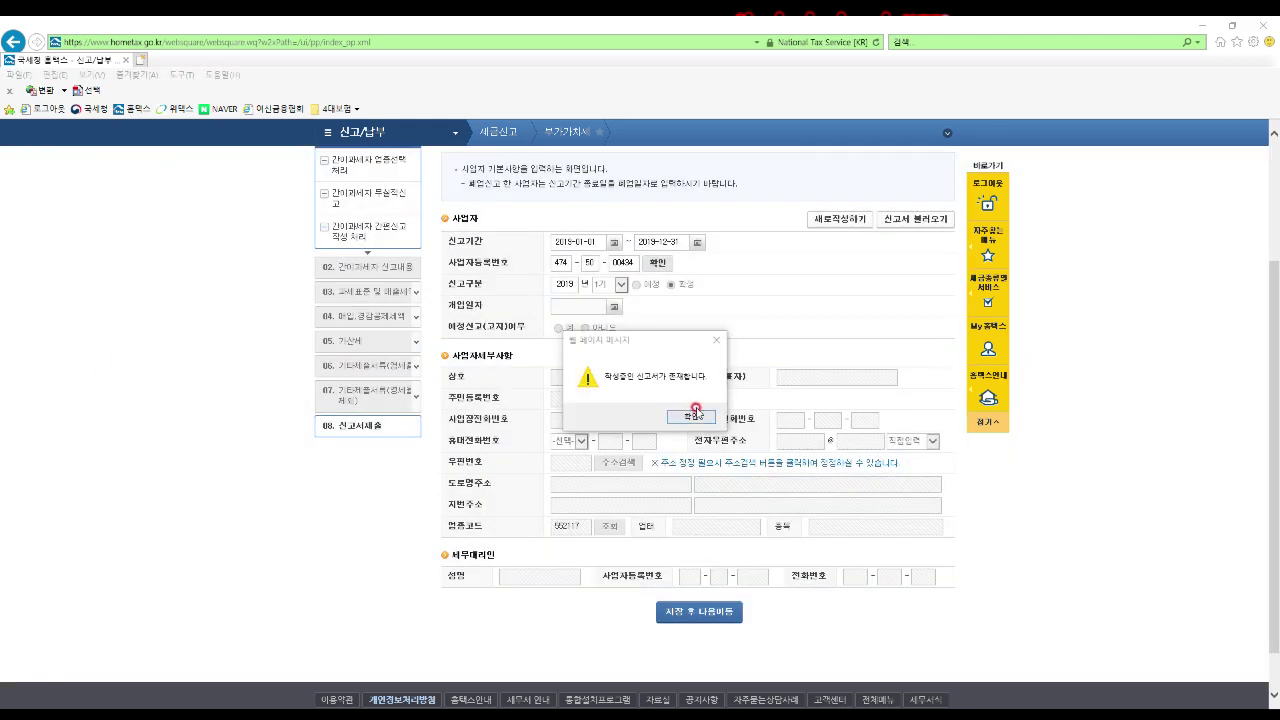
{"action": "left_click", "coordinate": [703, 415]}
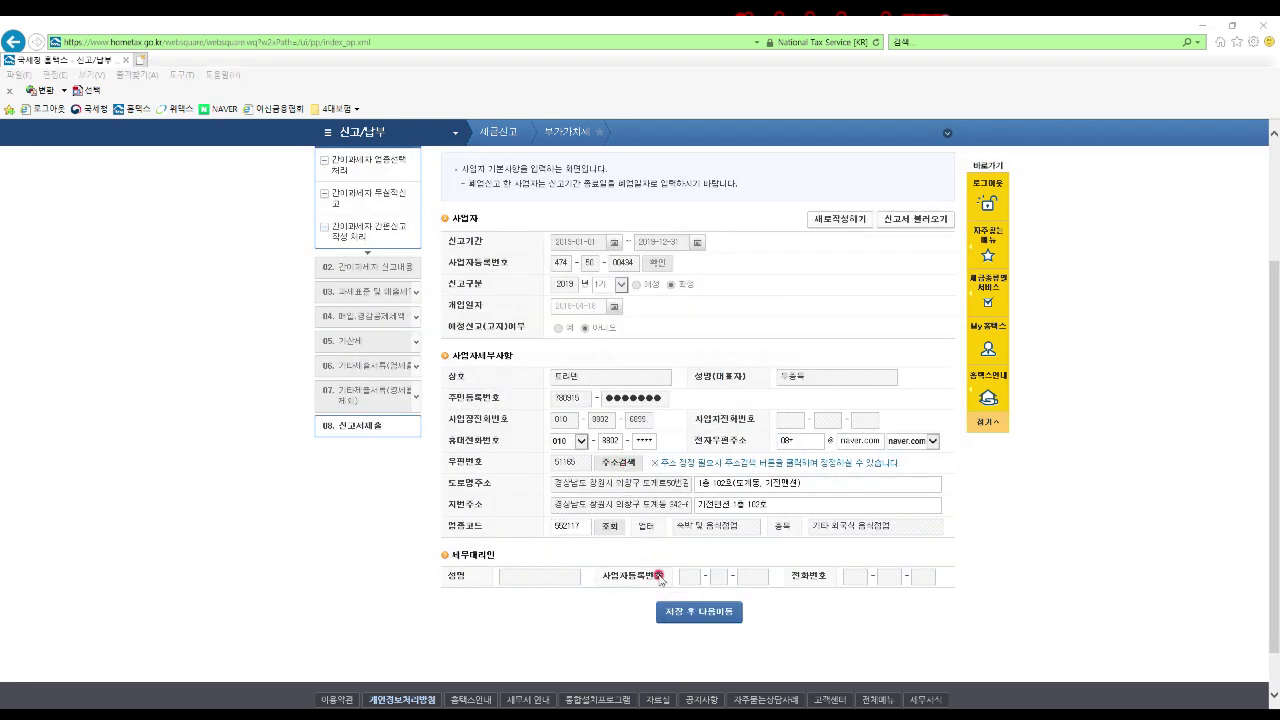
{"action": "left_click", "coordinate": [712, 362]}
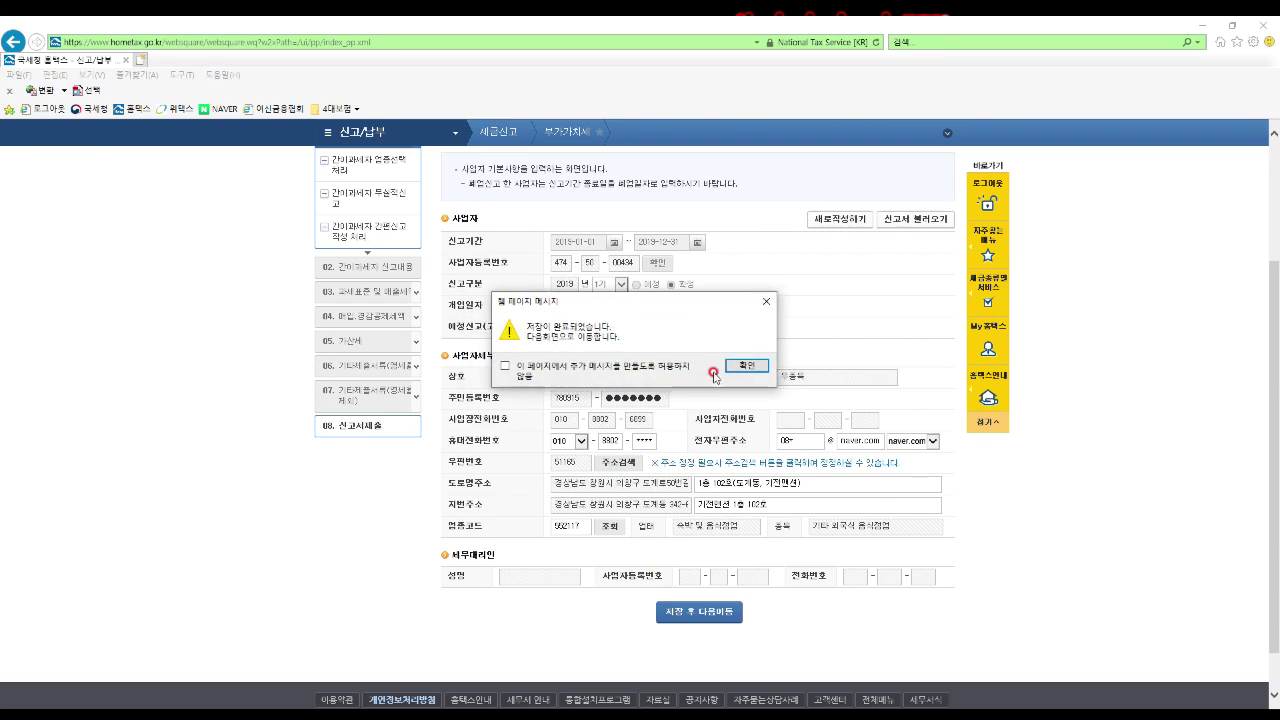
{"action": "left_click", "coordinate": [737, 366]}
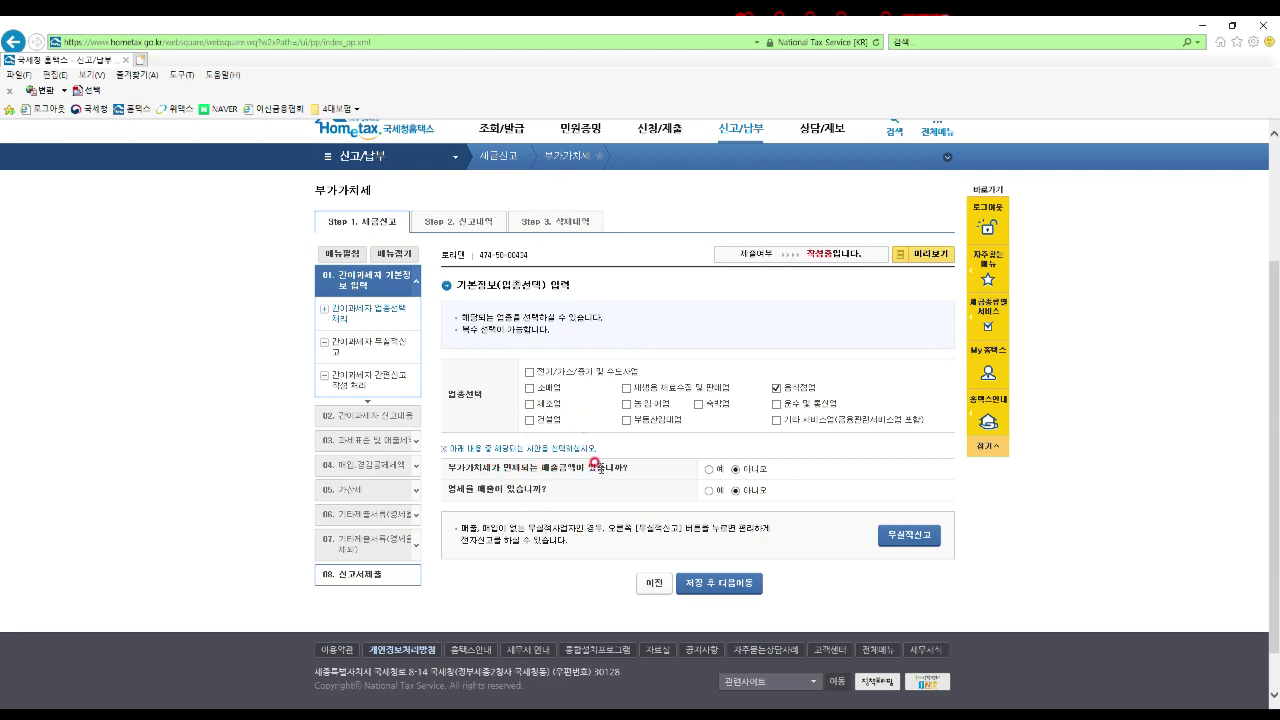
Answer 아니오 to the questions about VAT-exempt sales and zero-rated (영세율) sales
{"action": "left_click", "coordinate": [735, 469]}
{"action": "left_click", "coordinate": [708, 491]}
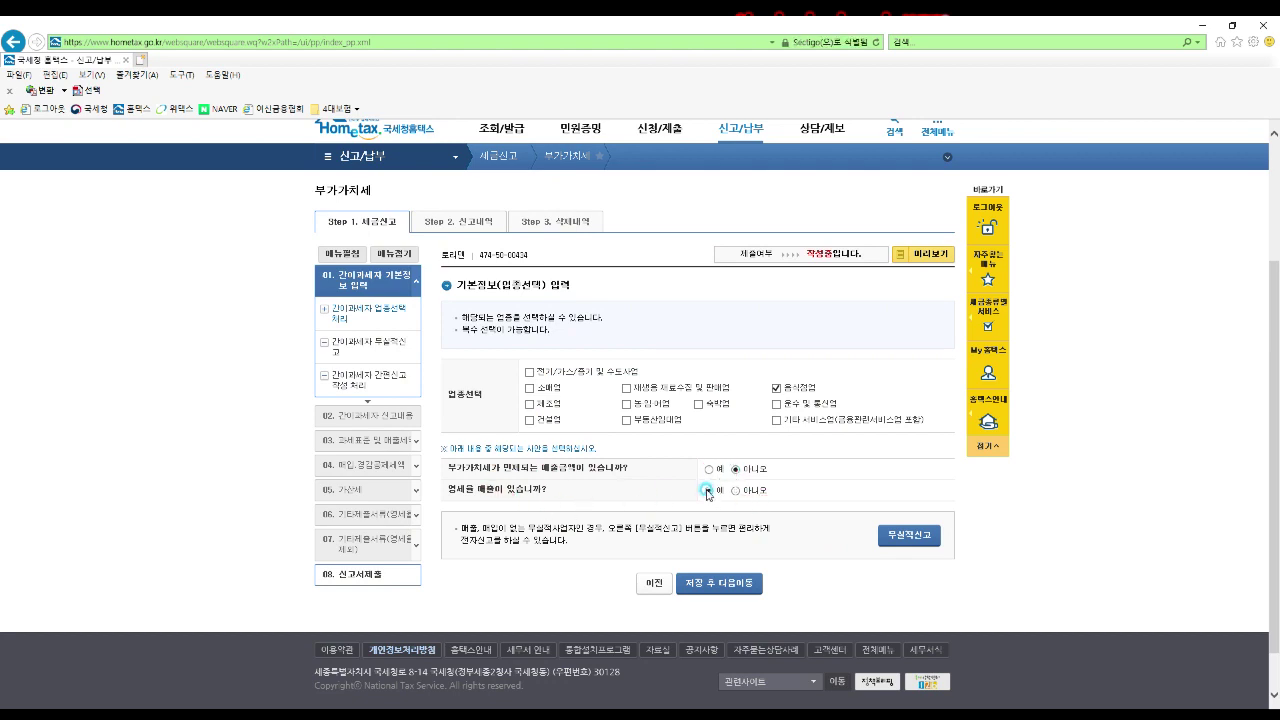
{"action": "left_click", "coordinate": [735, 490]}
Save the 음식점업 industry selection and agree to file with the simplified return (간편 신고)
{"action": "left_click", "coordinate": [733, 584]}
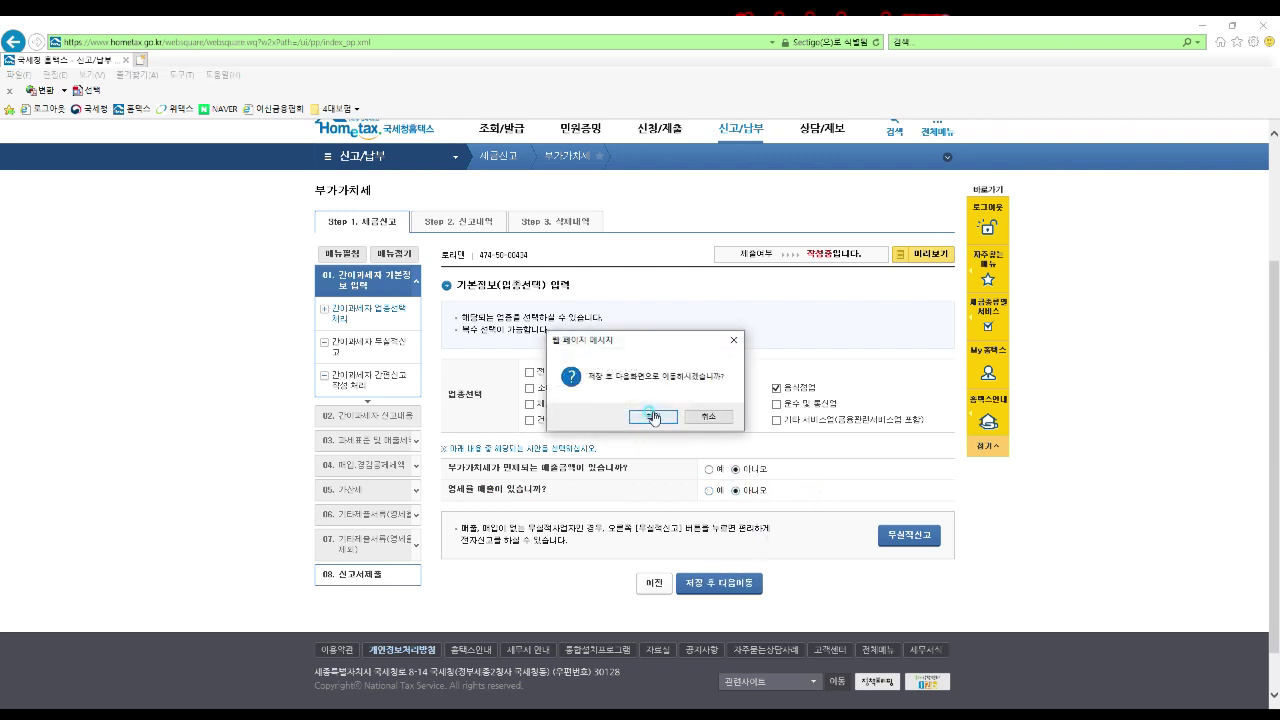
{"action": "left_click", "coordinate": [648, 414]}
{"action": "left_click", "coordinate": [581, 428]}
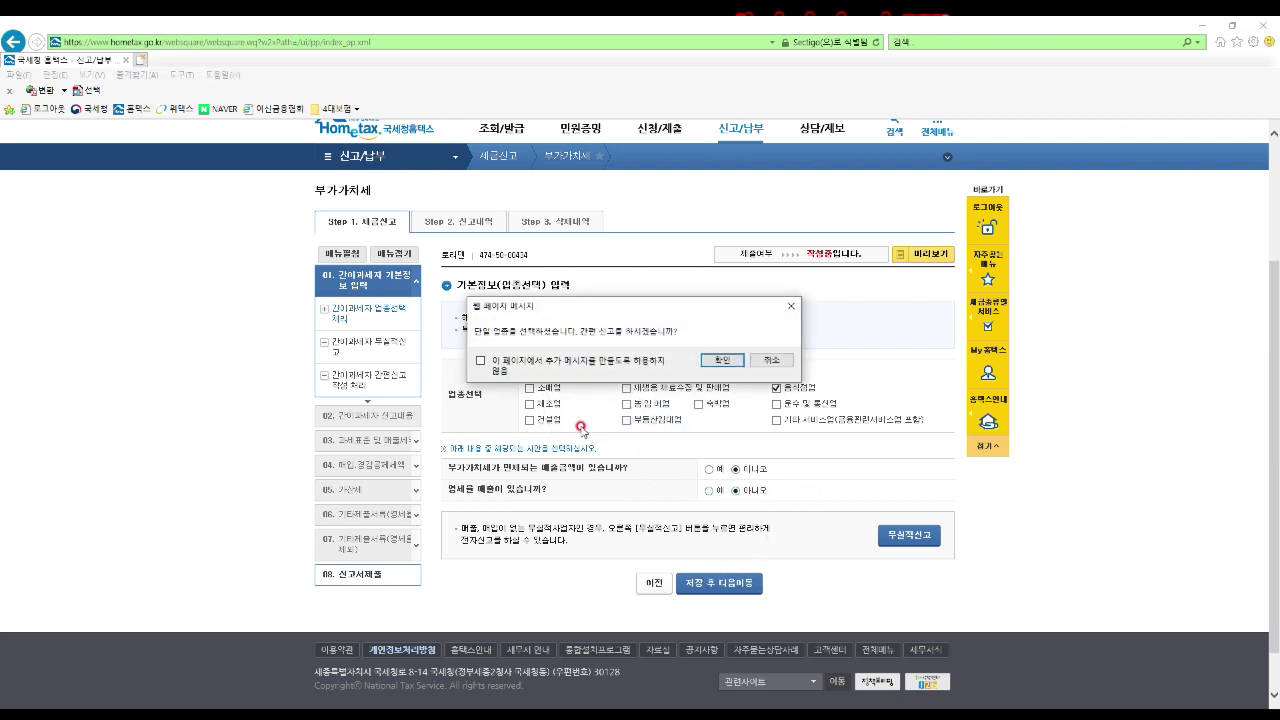
{"action": "left_click", "coordinate": [724, 361]}
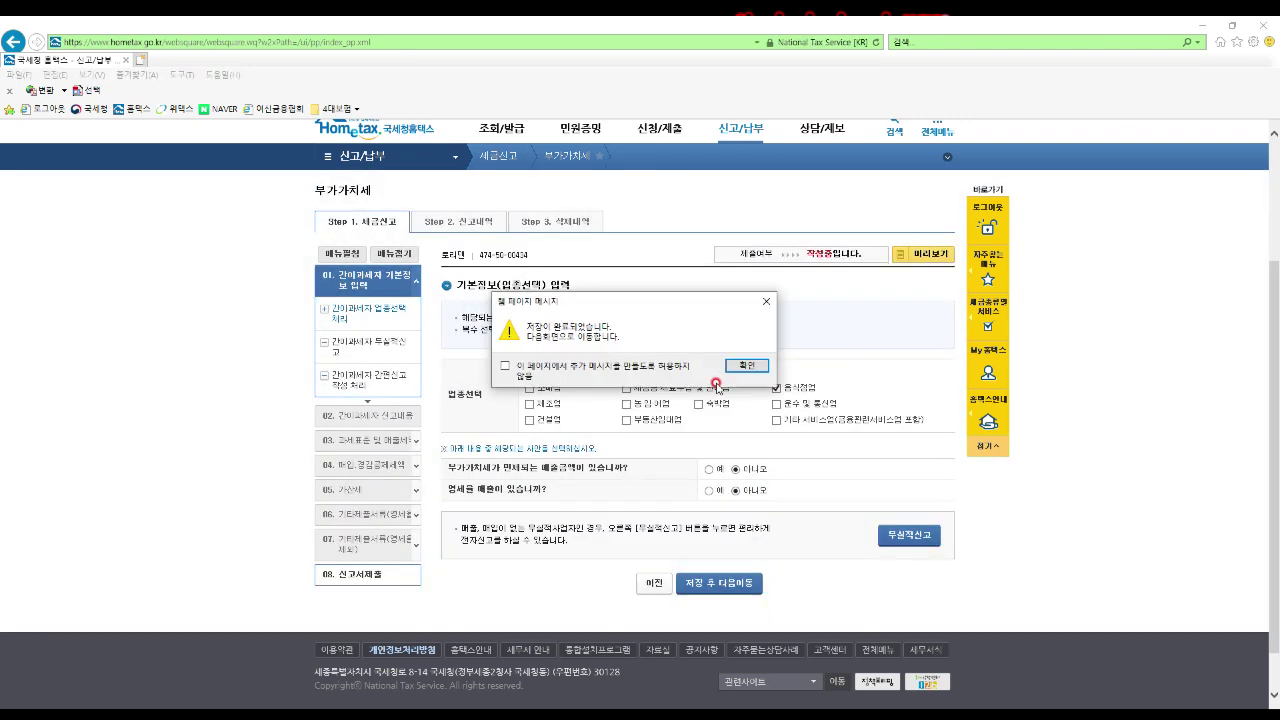
{"action": "left_click", "coordinate": [748, 370]}
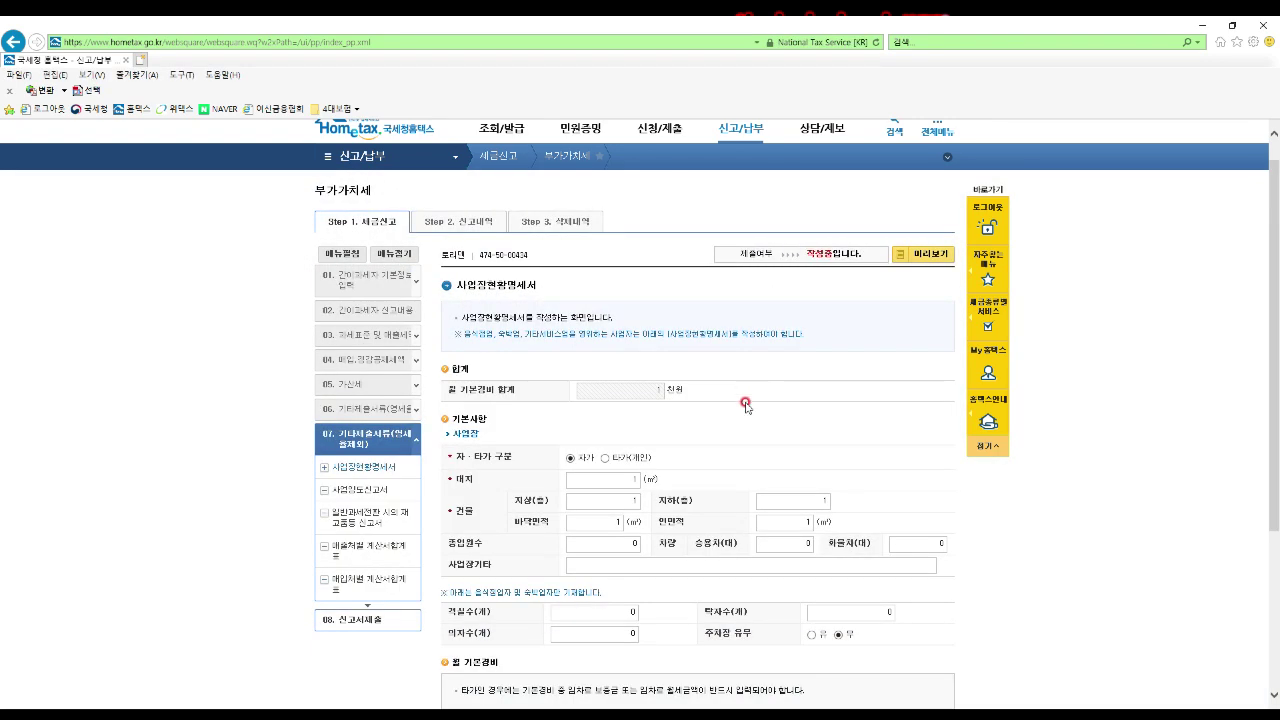
Review the 사업장현황명세서 and complete it with the existing entries
{"action": "scroll", "coordinate": [745, 400], "scroll_direction": "down", "scroll_amount": 3}
{"action": "scroll", "coordinate": [740, 462], "scroll_direction": "up", "scroll_amount": 1}
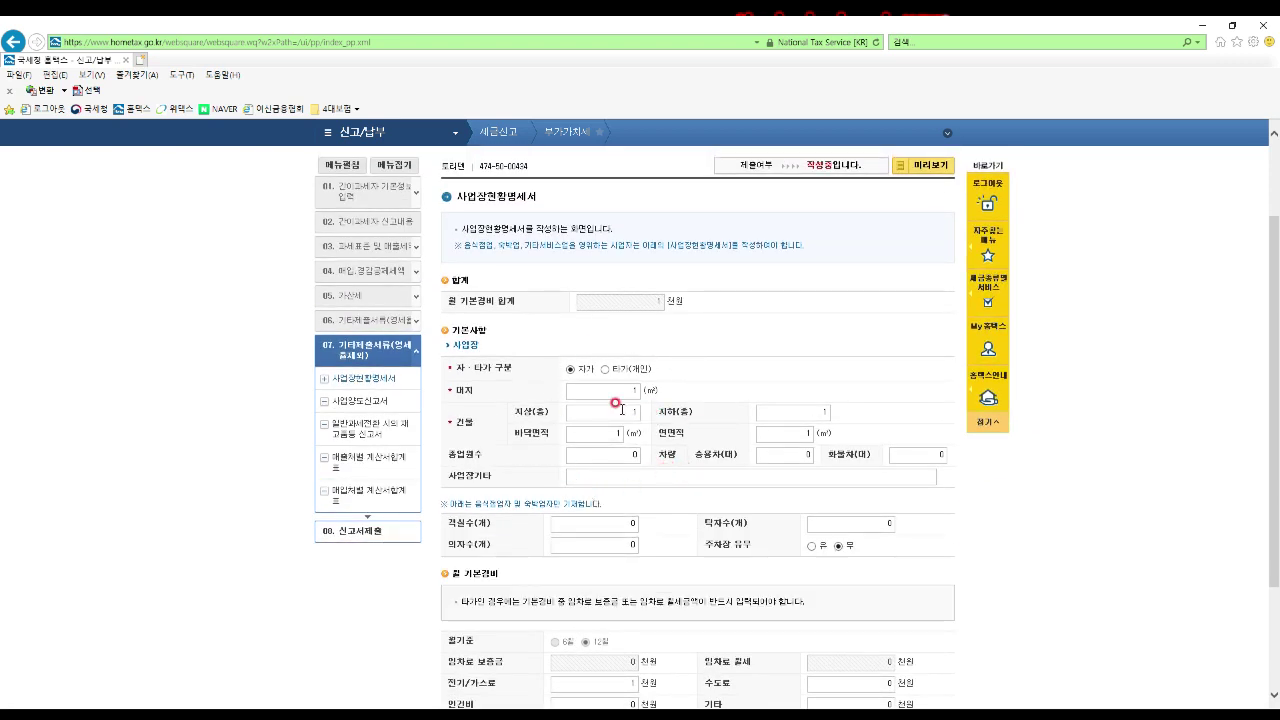
{"action": "scroll", "coordinate": [621, 409], "scroll_direction": "down", "scroll_amount": 2}
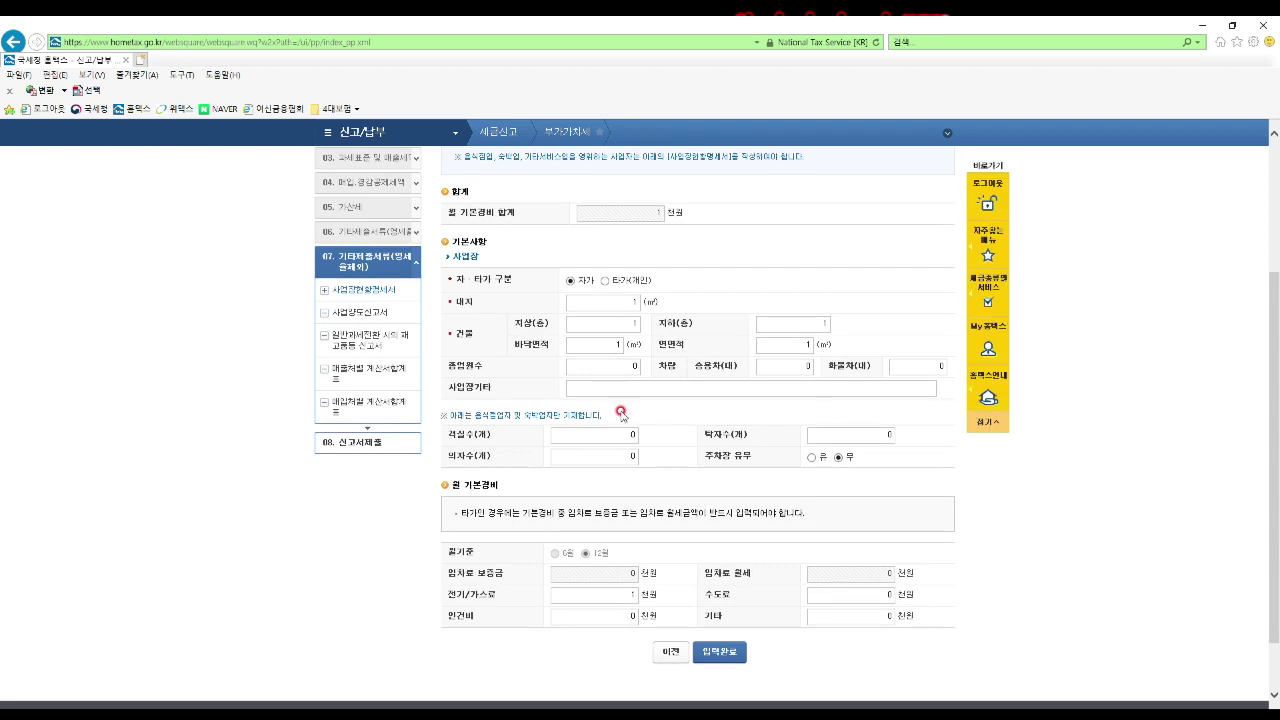
{"action": "scroll", "coordinate": [621, 409], "scroll_direction": "up", "scroll_amount": 2}
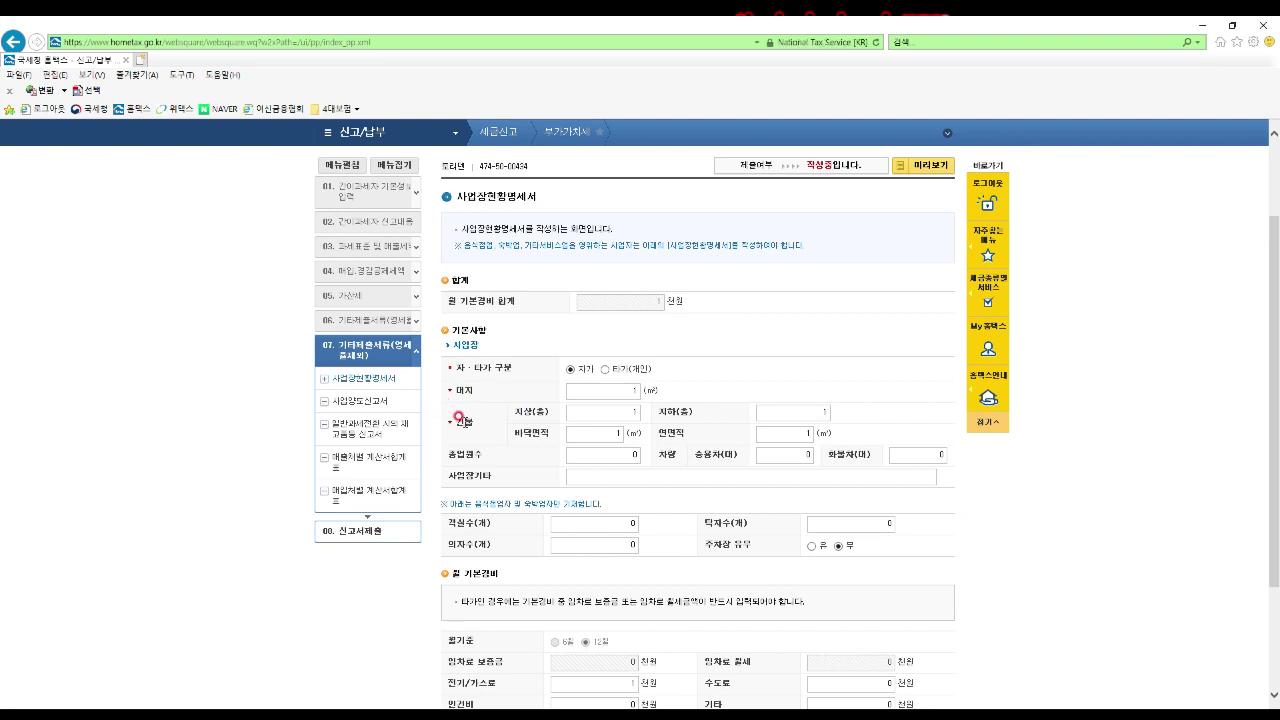
{"action": "scroll", "coordinate": [679, 405], "scroll_direction": "down", "scroll_amount": 3}
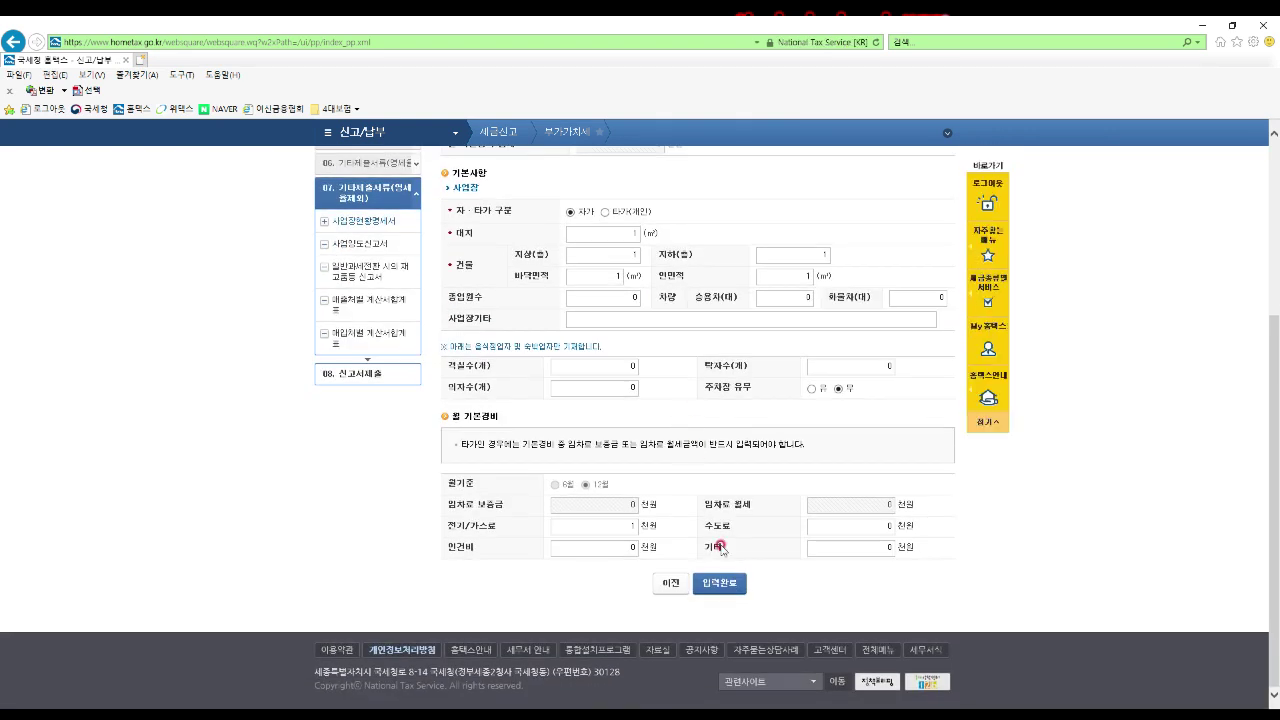
{"action": "left_click", "coordinate": [711, 583]}
{"action": "left_click", "coordinate": [679, 425]}
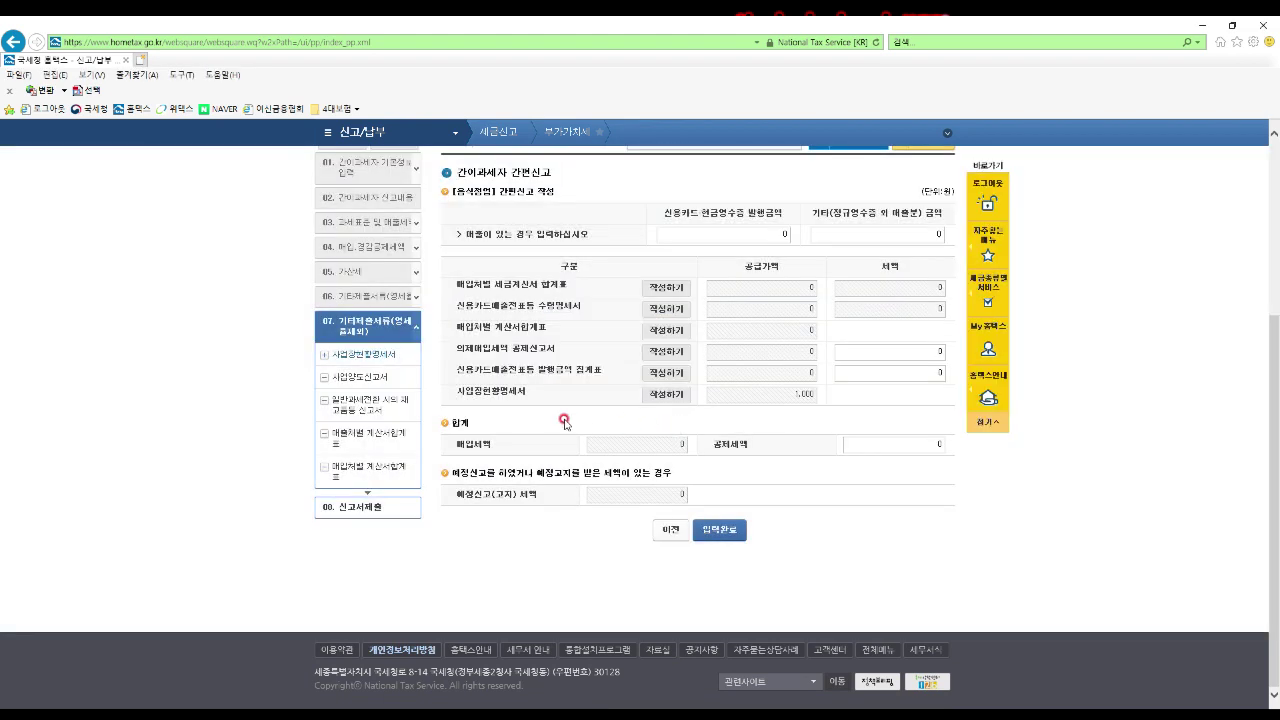
Open the 신용카드매출전표등 발행금액 집계표 form from the simplified return
{"action": "scroll", "coordinate": [563, 421], "scroll_direction": "up", "scroll_amount": 2}
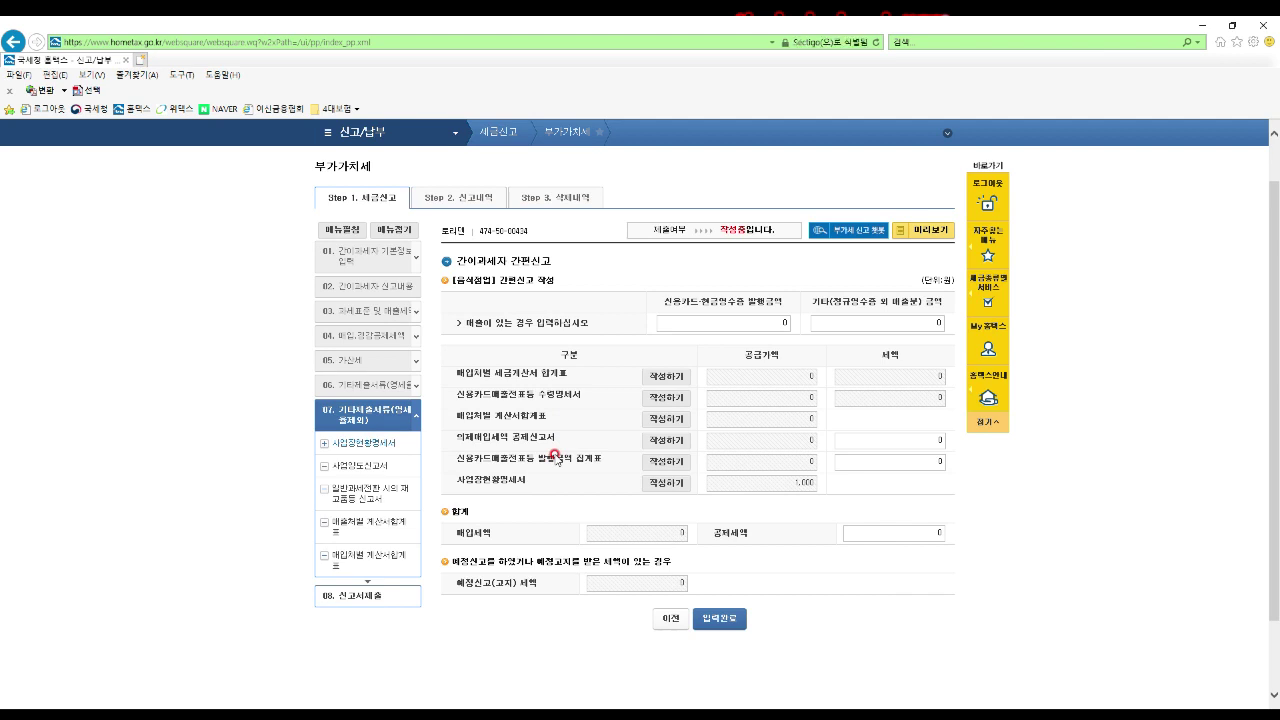
{"action": "scroll", "coordinate": [555, 455], "scroll_direction": "down", "scroll_amount": 1}
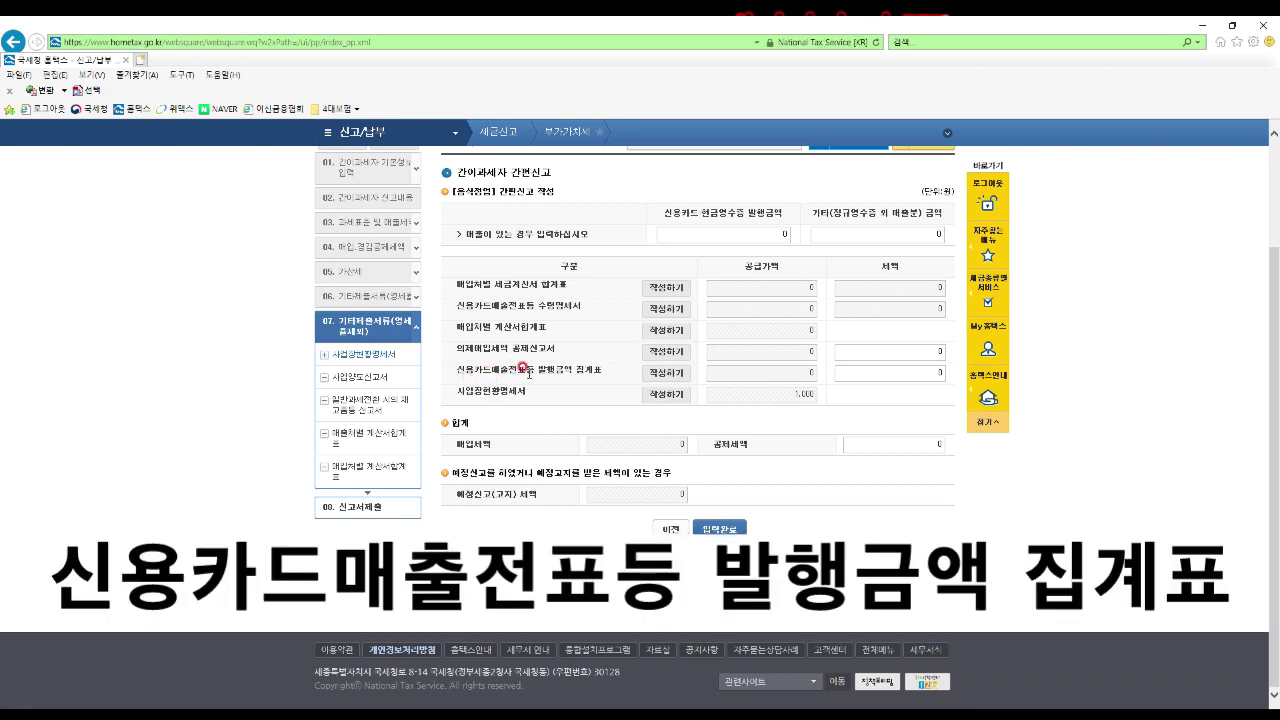
{"action": "left_click", "coordinate": [661, 376]}
{"action": "left_click", "coordinate": [651, 418]}
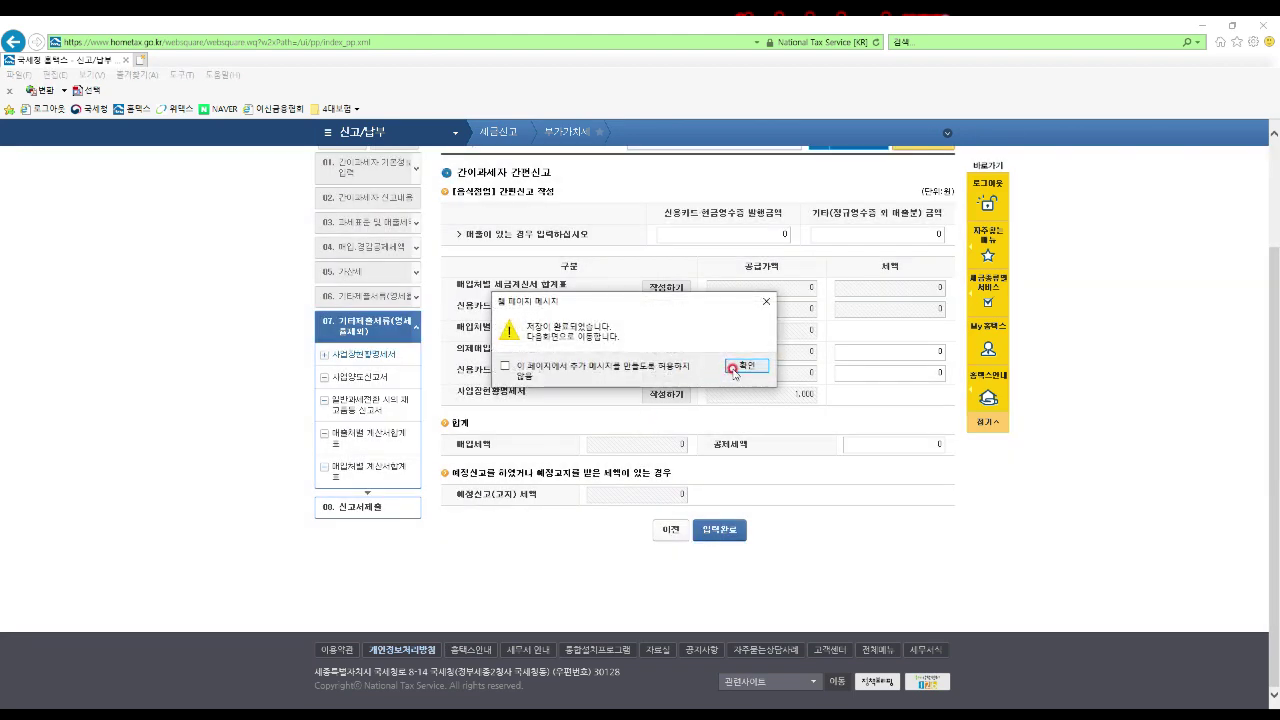
{"action": "left_click", "coordinate": [745, 366]}
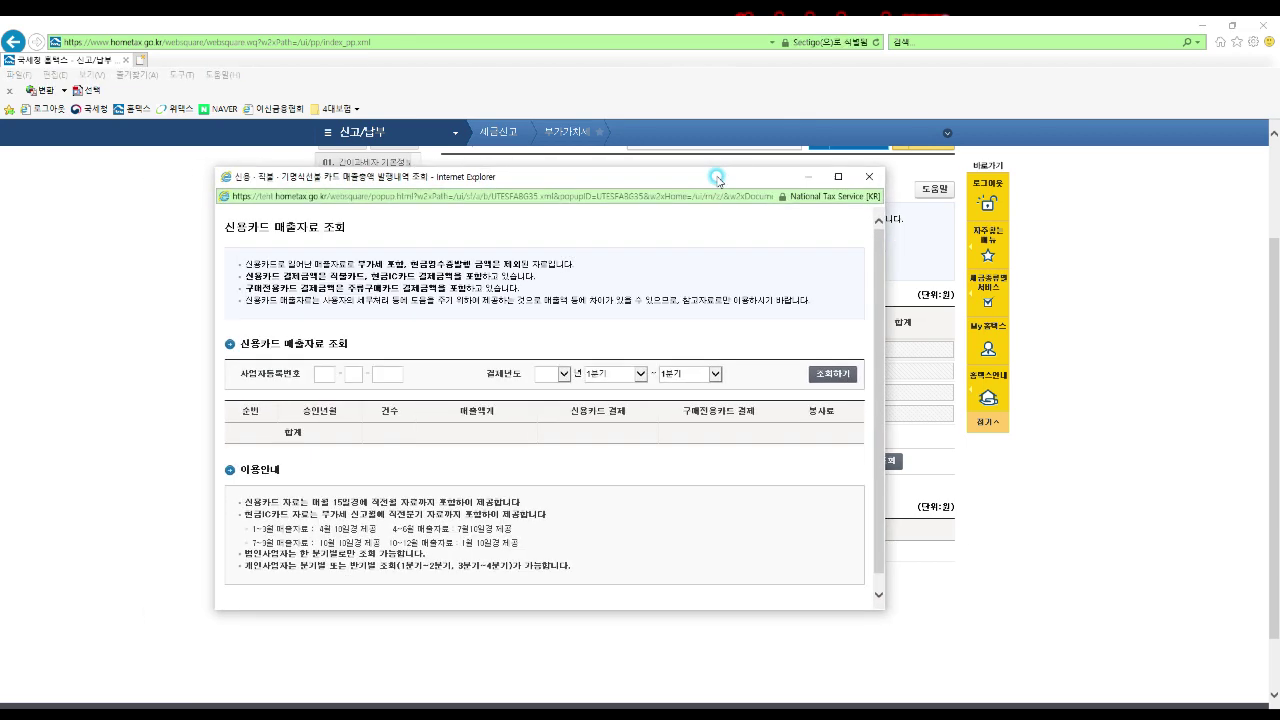
Look up the business's credit card sales for 2019, from 1분기 to 2분기
{"action": "left_click", "coordinate": [542, 231]}
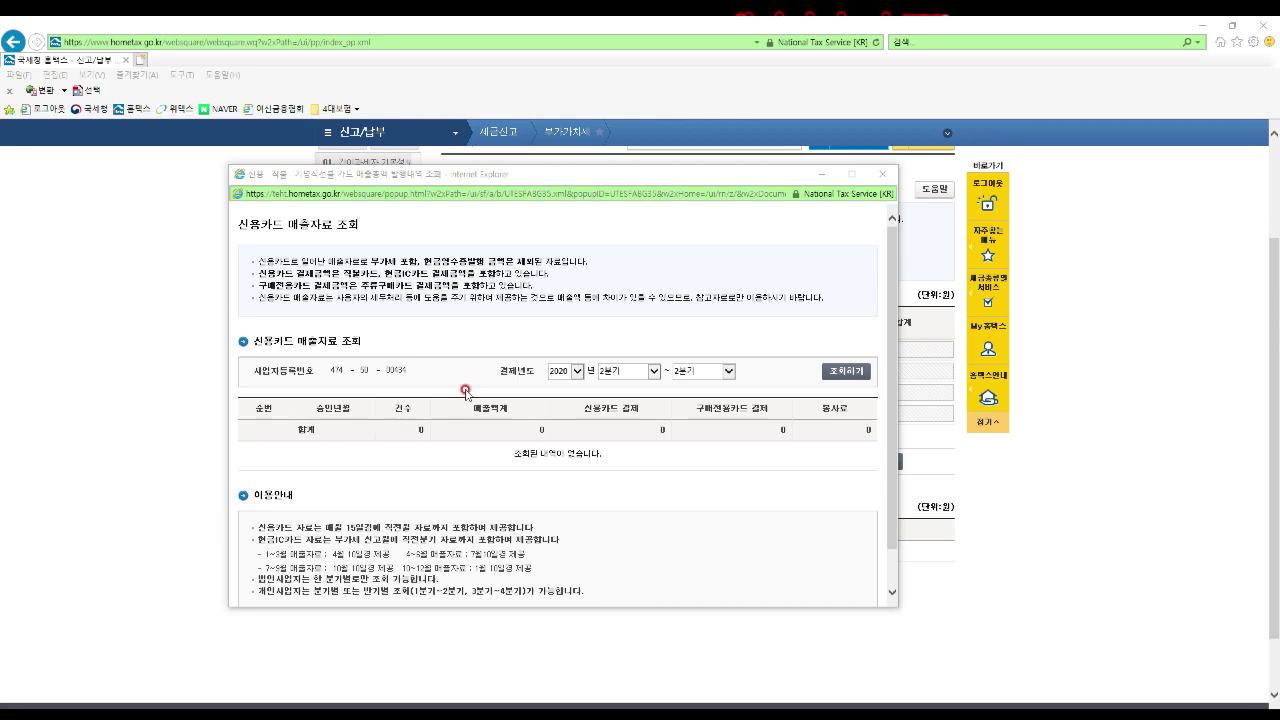
{"action": "left_click", "coordinate": [566, 371]}
{"action": "left_click", "coordinate": [610, 371]}
{"action": "left_click", "coordinate": [612, 388]}
{"action": "left_click", "coordinate": [840, 372]}
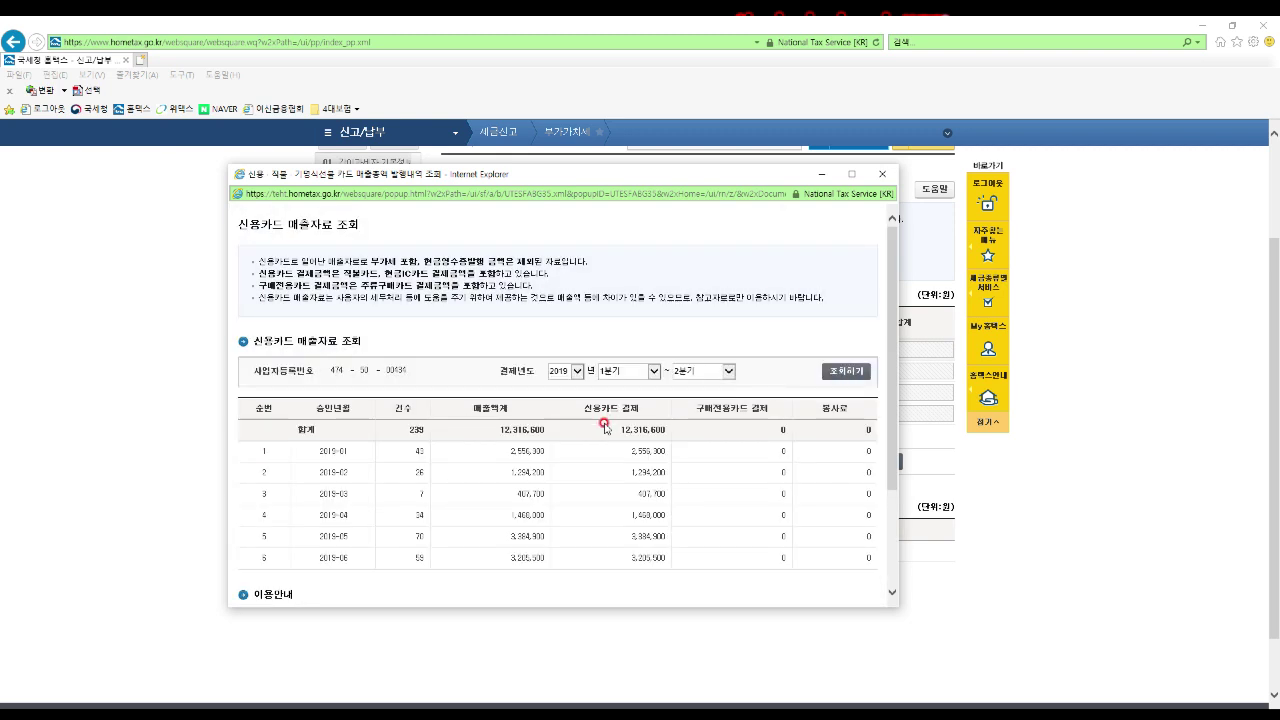
Look up the credit card sales for 2019 from 3분기 to 4분기, and close the lookup window
{"action": "left_click", "coordinate": [615, 374]}
{"action": "left_click", "coordinate": [610, 392]}
{"action": "left_click", "coordinate": [686, 370]}
{"action": "left_click", "coordinate": [703, 379]}
{"action": "left_click", "coordinate": [840, 371]}
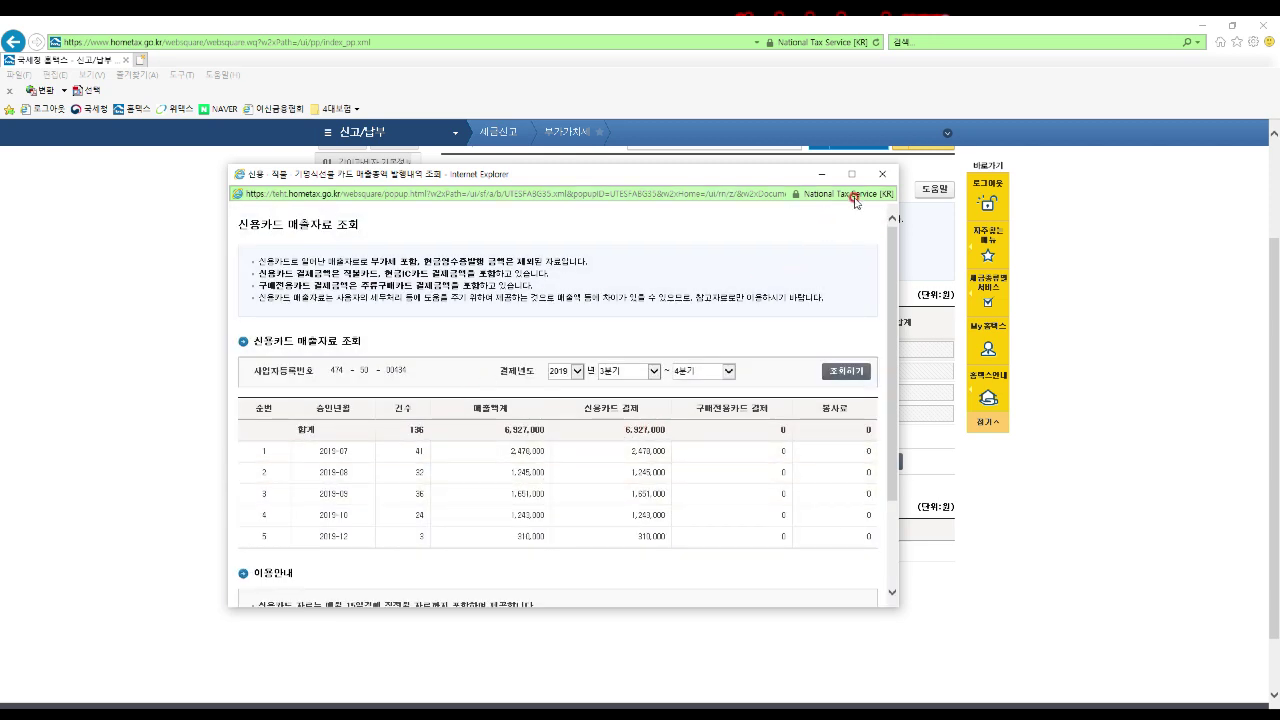
{"action": "left_click", "coordinate": [882, 174]}
Enter 19,243,600 as the credit card amount for 과세매출분
{"action": "left_click", "coordinate": [587, 368]}
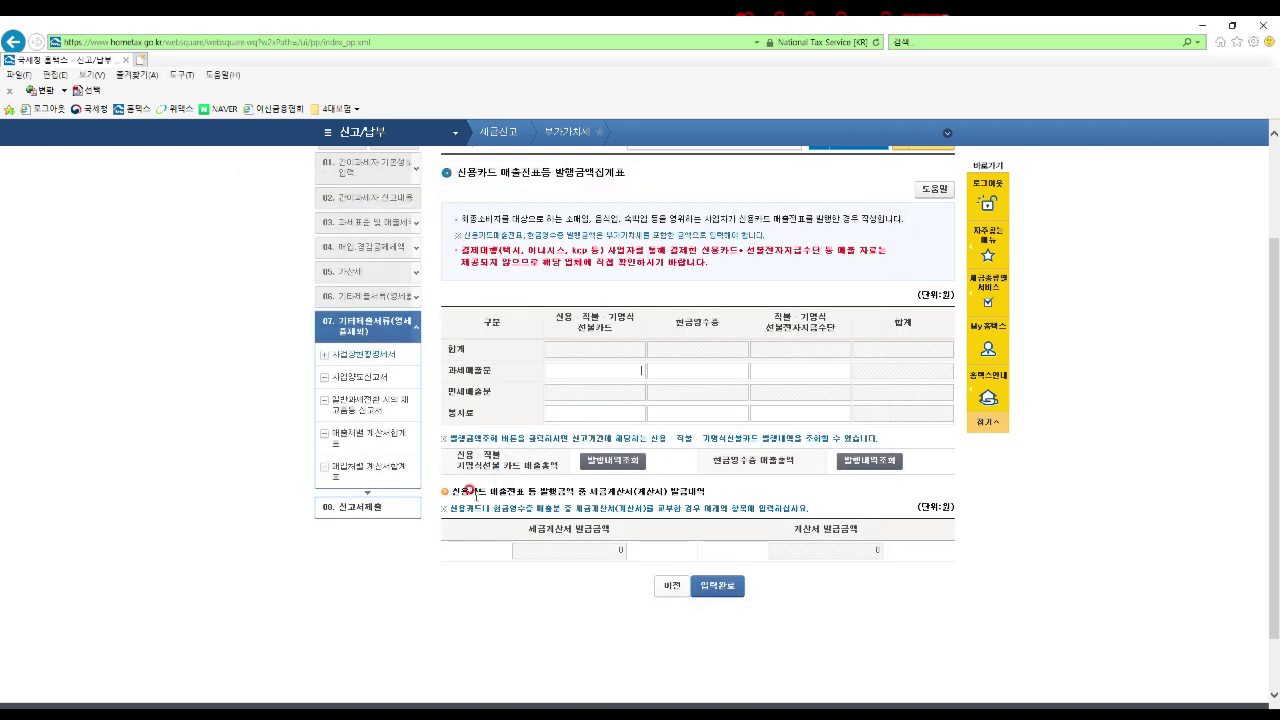
{"action": "type", "text": "19243600"}
{"action": "left_click", "coordinate": [762, 408]}
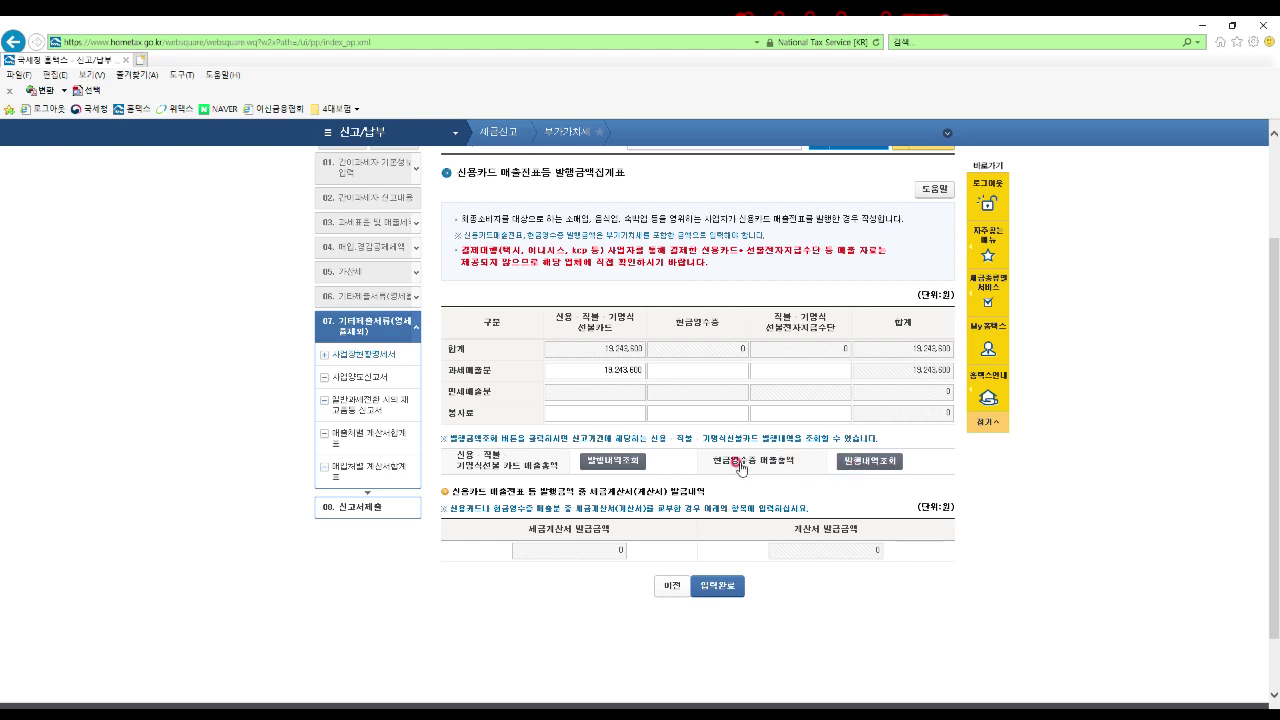
Look up the business's cash receipt (현금영수증) sales for 2019, review the monthly totals, and close the lookup window
{"action": "left_click", "coordinate": [869, 461]}
{"action": "left_click", "coordinate": [418, 320]}
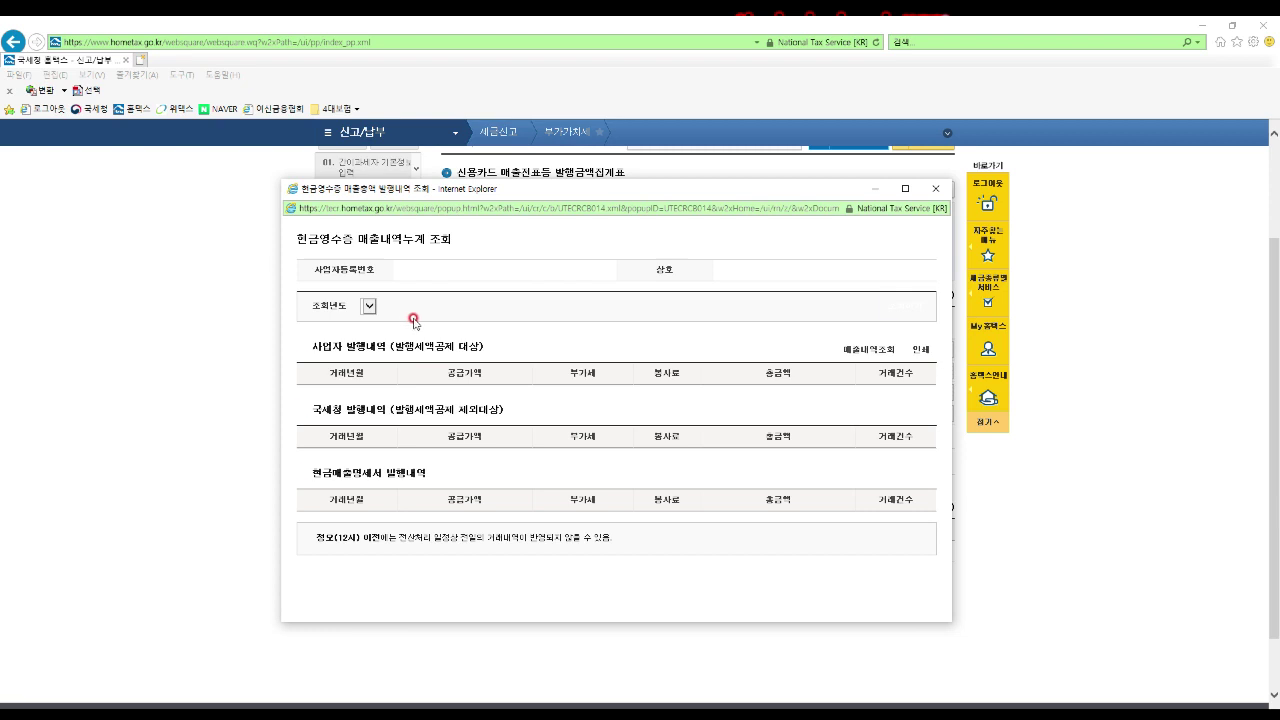
{"action": "left_click", "coordinate": [390, 313]}
{"action": "left_click", "coordinate": [386, 324]}
{"action": "left_click", "coordinate": [904, 305]}
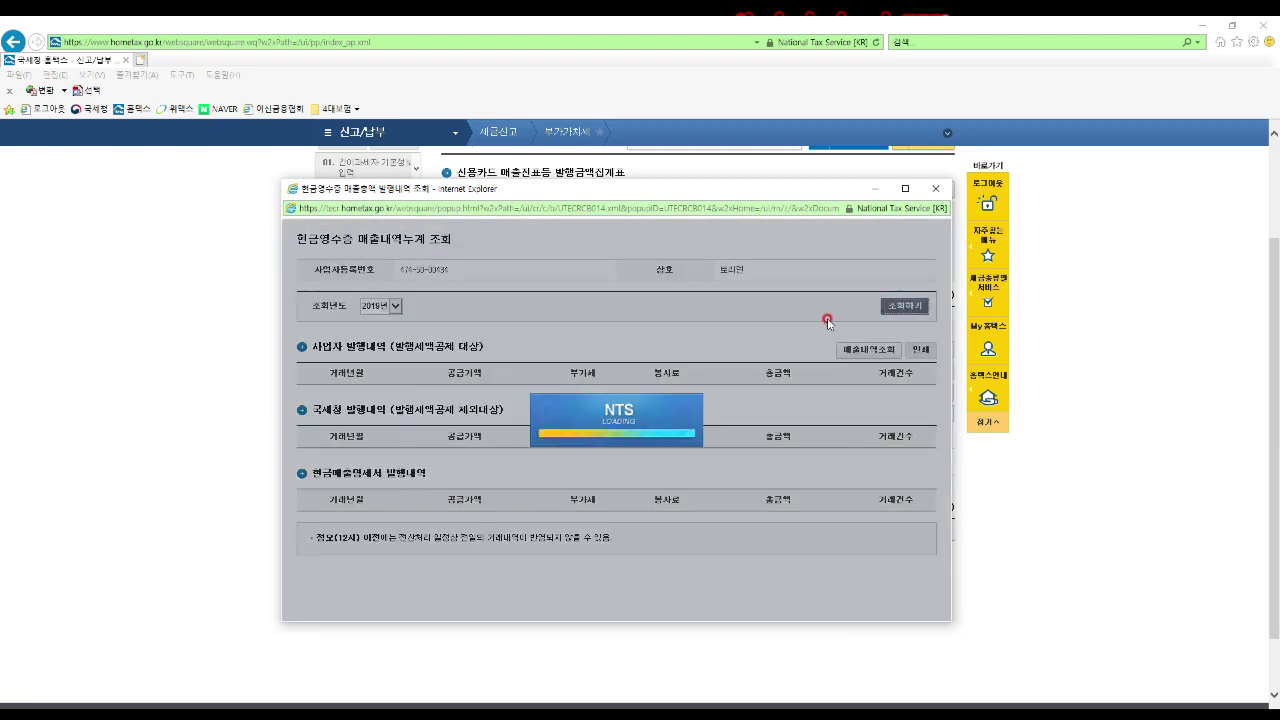
{"action": "scroll", "coordinate": [728, 337], "scroll_direction": "down", "scroll_amount": 1}
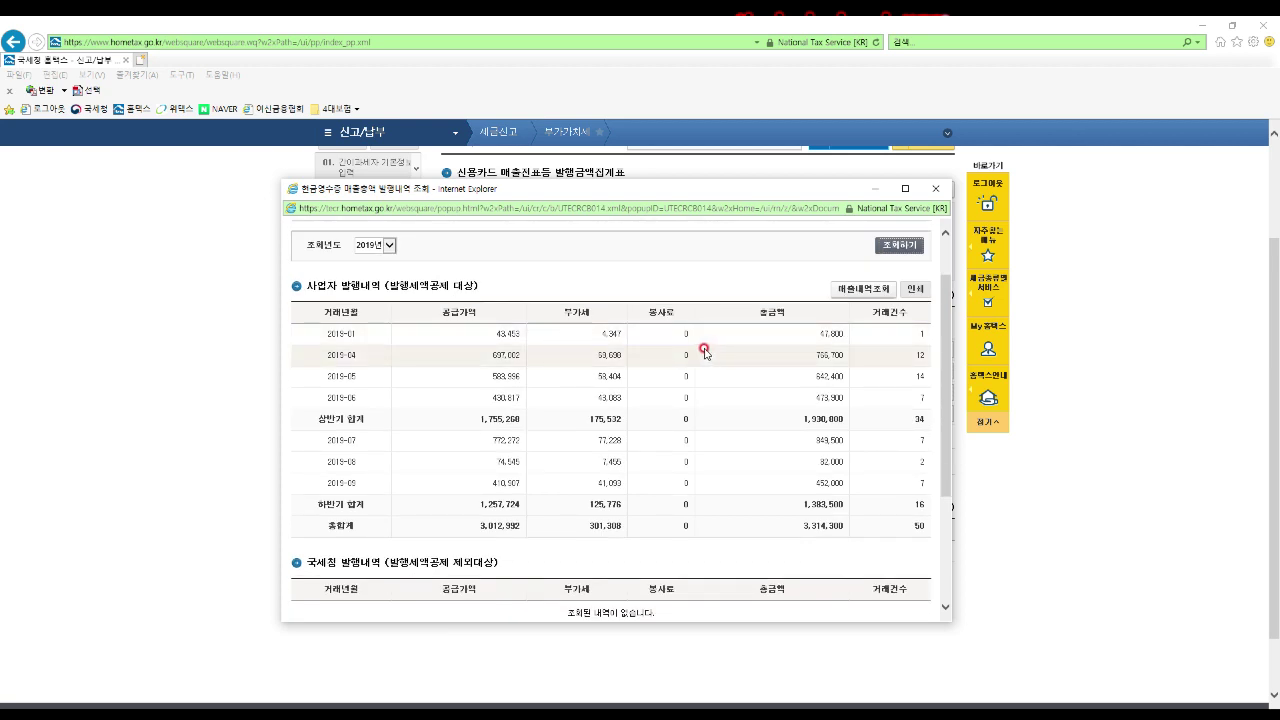
{"action": "left_click", "coordinate": [935, 188]}
Enter 3,314,300 as the 현금영수증 amount for 과세매출분 and complete the 신용카드매출전표등 발행금액 집계표
{"action": "left_click", "coordinate": [685, 365]}
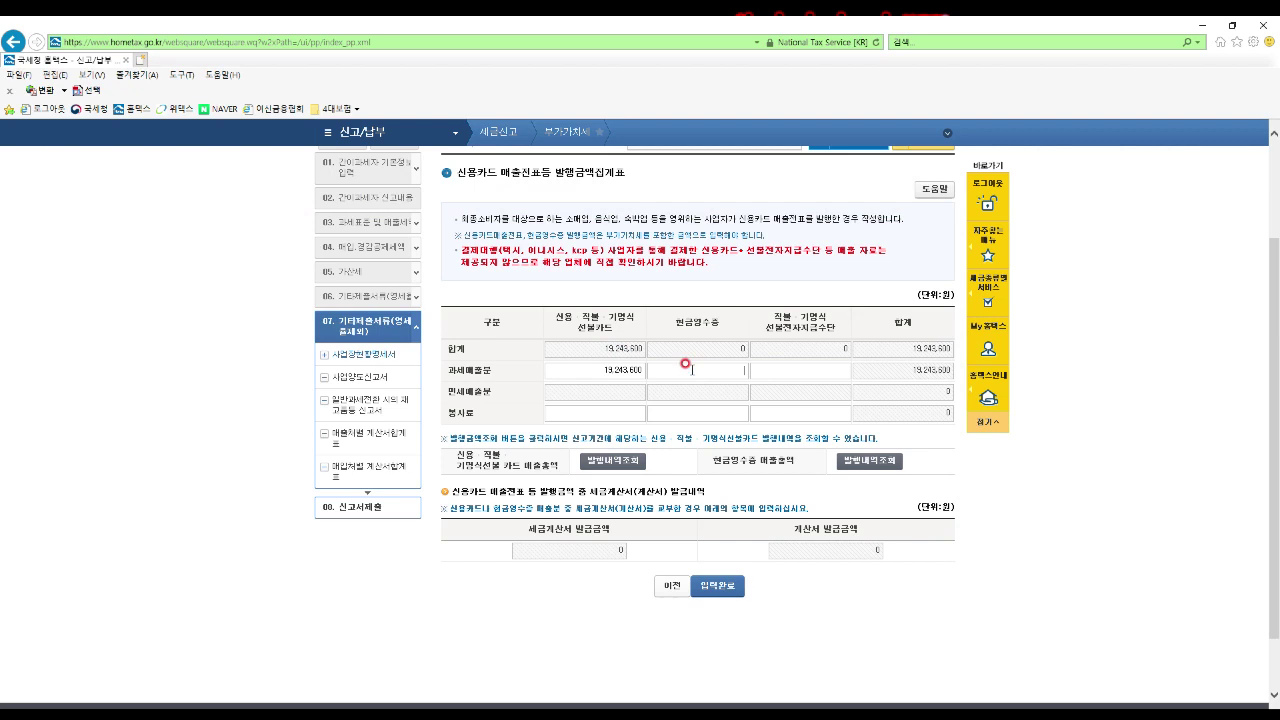
{"action": "type", "text": "300"}
{"action": "left_click", "coordinate": [693, 402]}
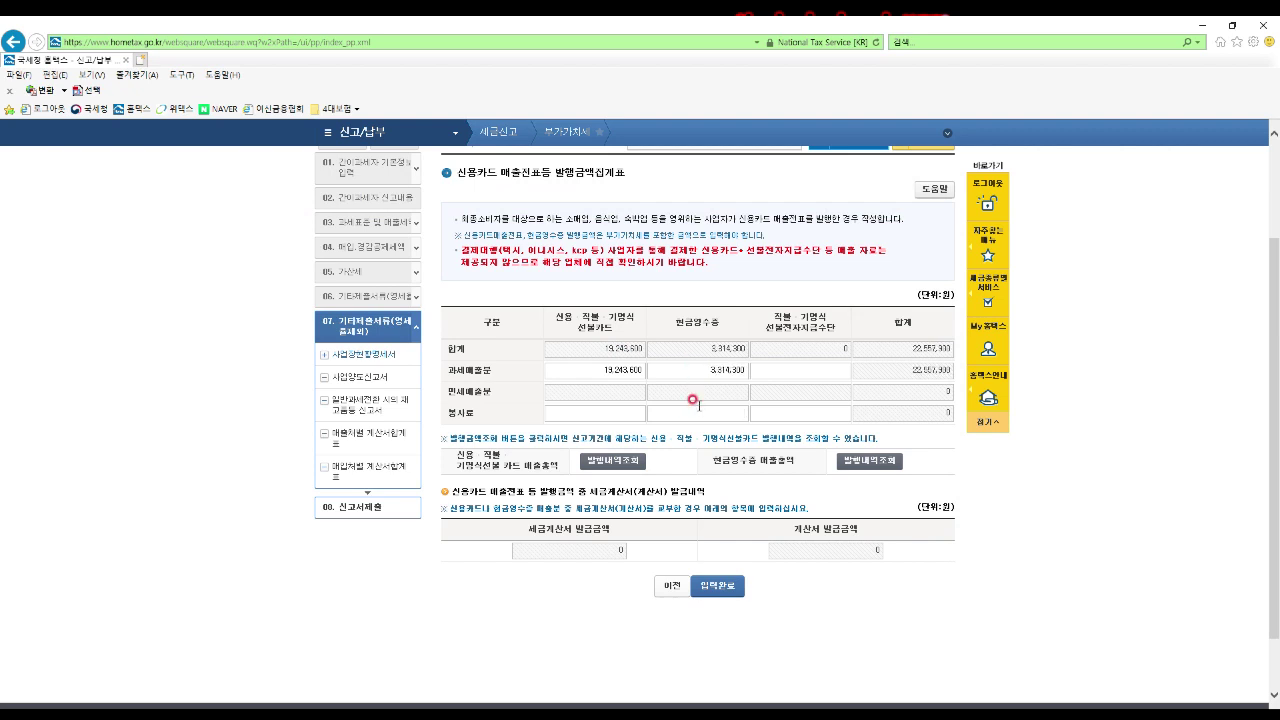
{"action": "left_click", "coordinate": [716, 587]}
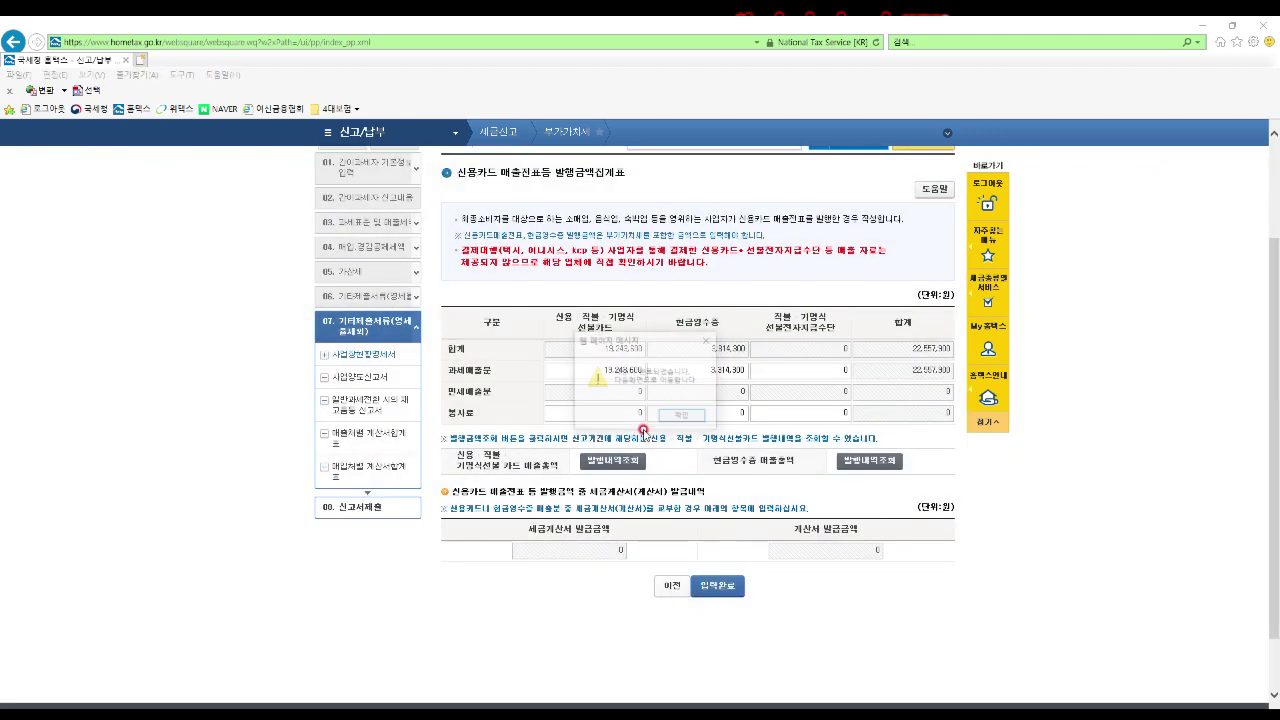
{"action": "left_click", "coordinate": [679, 414]}
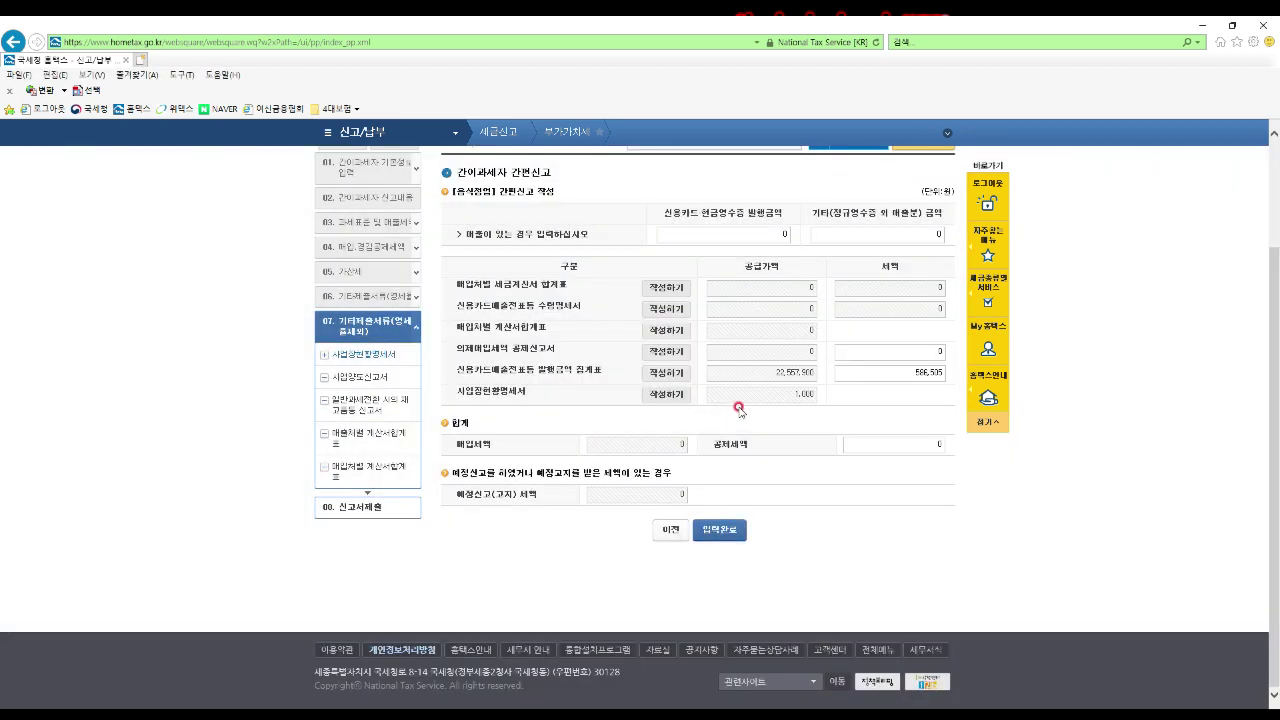
Enter 22,557,900 as the 신용카드·현금영수증 발행금액 in the simplified return's sales row
{"action": "scroll", "coordinate": [738, 410], "scroll_direction": "up", "scroll_amount": 2}
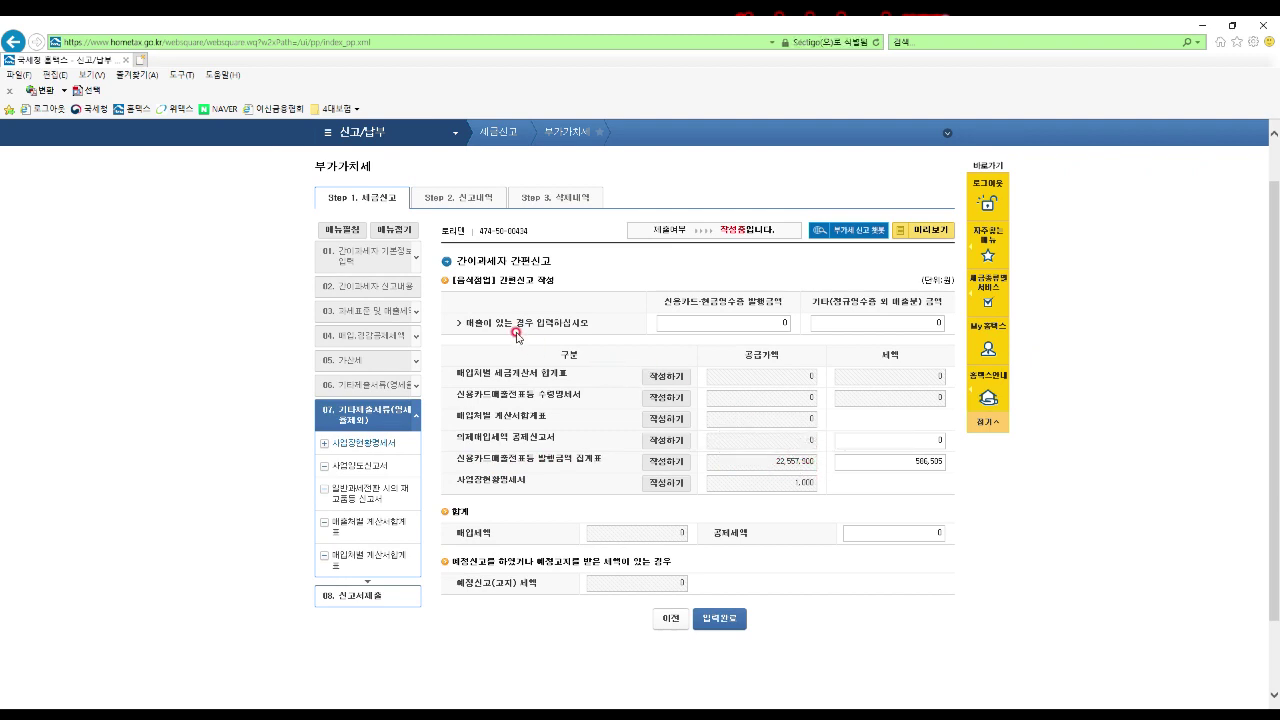
{"action": "left_click", "coordinate": [758, 321]}
{"action": "left_click", "coordinate": [882, 337]}
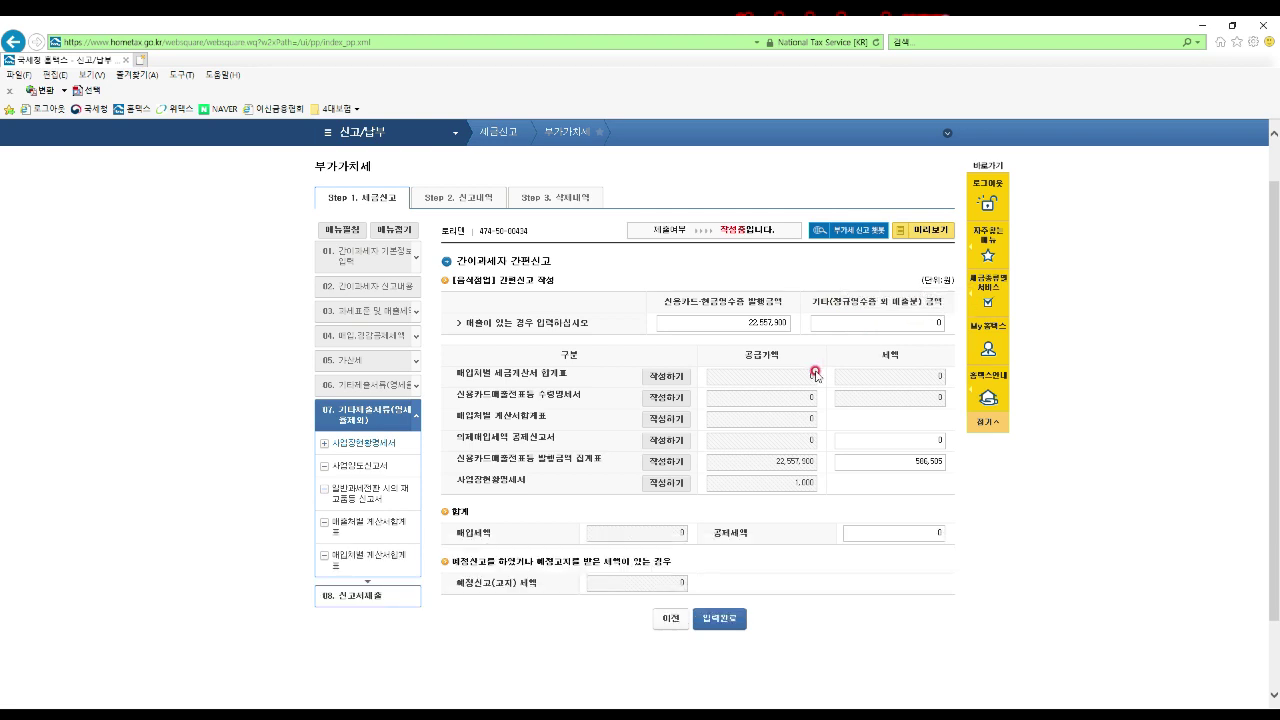
Enter 5,000,000 as the 기타(정규영수증 외 매출분) 금액 in the simplified return's sales row
{"action": "scroll", "coordinate": [814, 373], "scroll_direction": "down", "scroll_amount": 3}
{"action": "left_click", "coordinate": [920, 235]}
{"action": "left_click_drag", "start_coordinate": [940, 238], "coordinate": [908, 252]}
{"action": "left_click", "coordinate": [835, 282]}
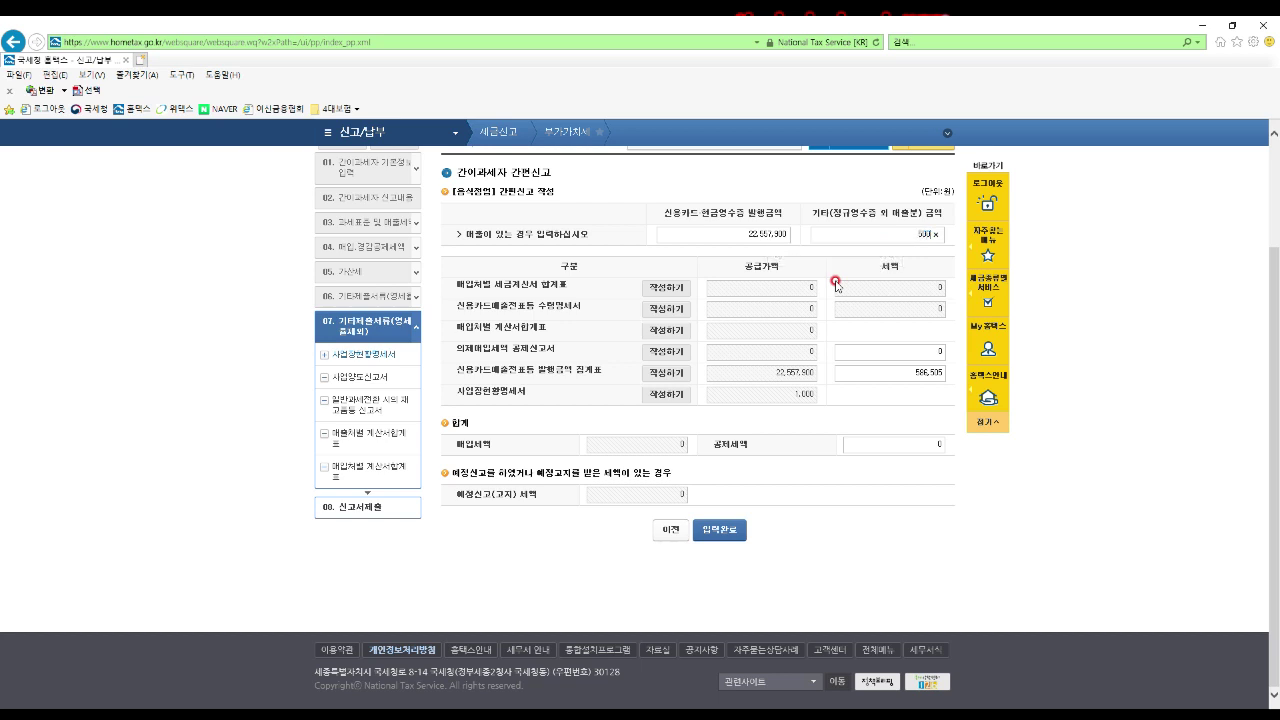
{"action": "left_click", "coordinate": [845, 270]}
Open the 매입처별 세금계산서 합계표 form from the simplified return, saving the current entries
{"action": "scroll", "coordinate": [825, 278], "scroll_direction": "up", "scroll_amount": 2}
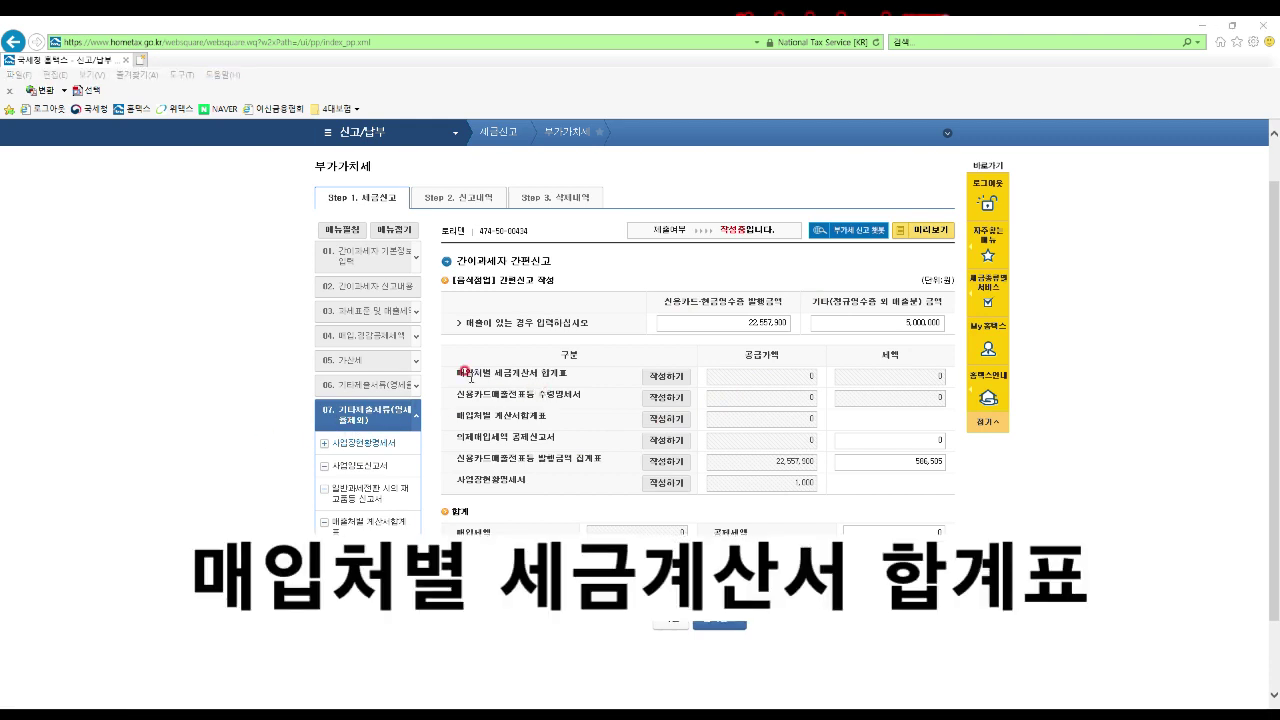
{"action": "left_click", "coordinate": [657, 379]}
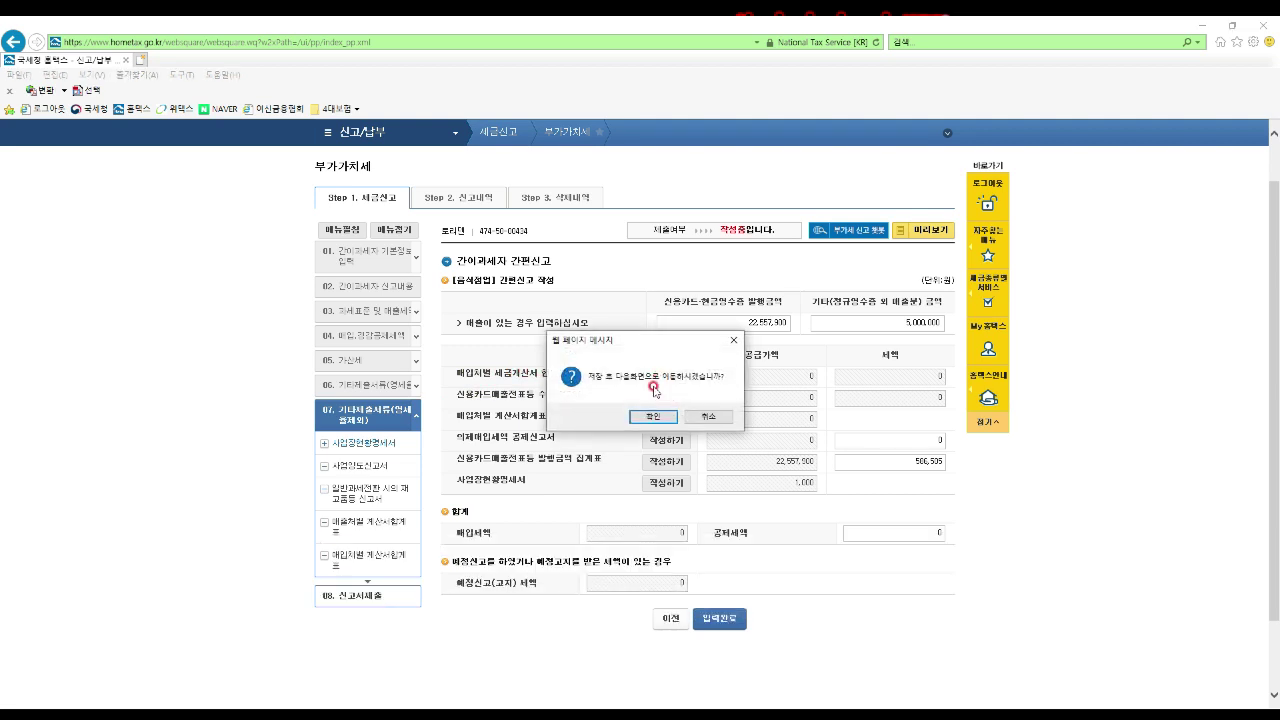
{"action": "left_click", "coordinate": [646, 414]}
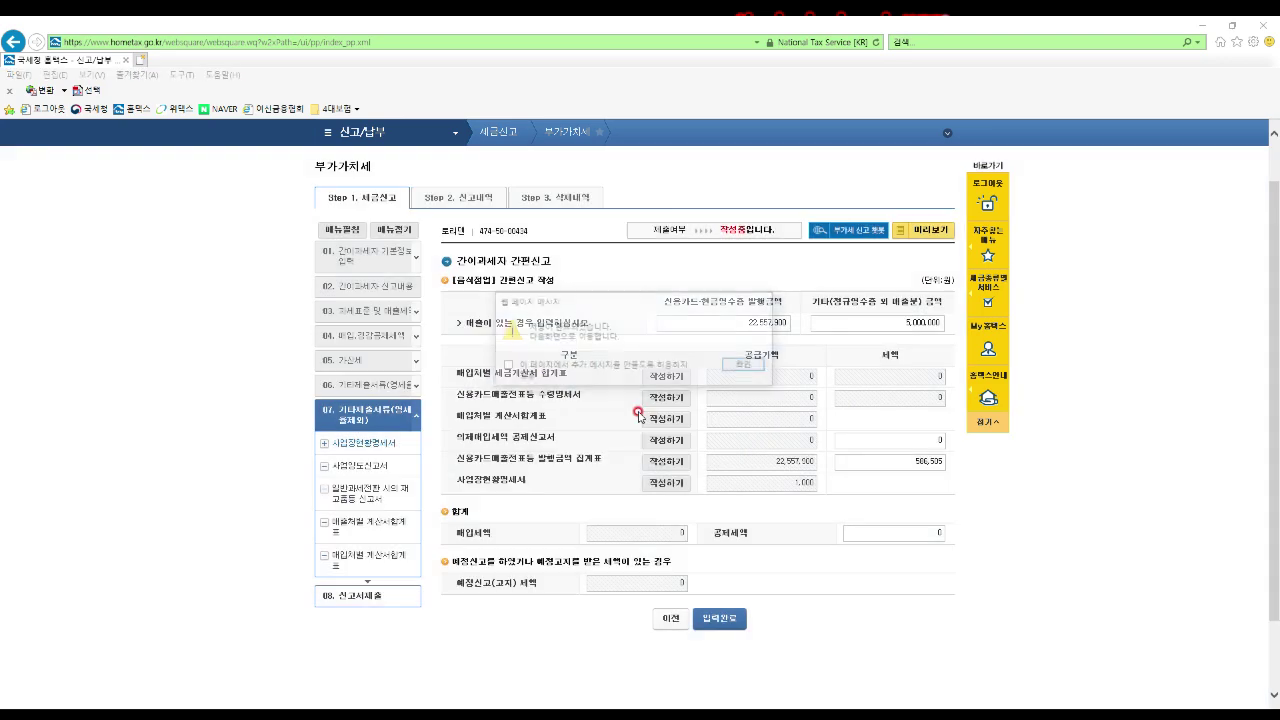
{"action": "left_click", "coordinate": [757, 370]}
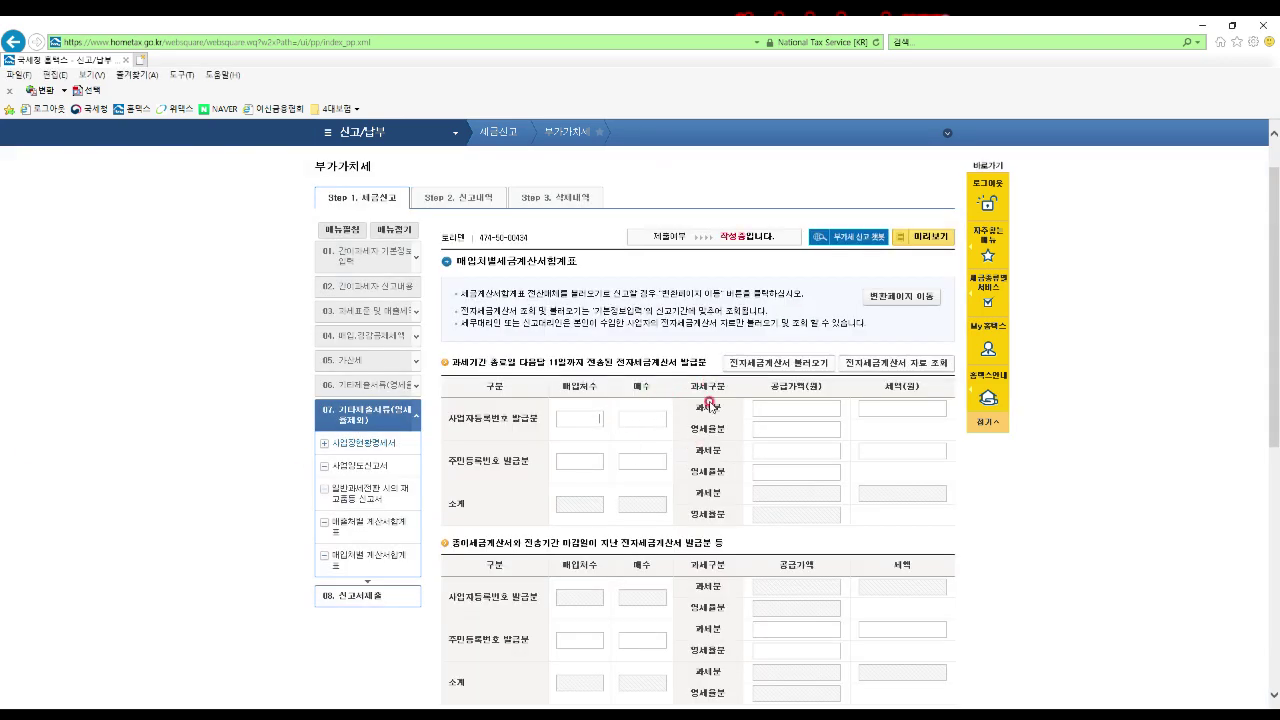
Load the electronic tax invoice data into the 매입처별 세금계산서 합계표
{"action": "scroll", "coordinate": [691, 375], "scroll_direction": "down", "scroll_amount": 1}
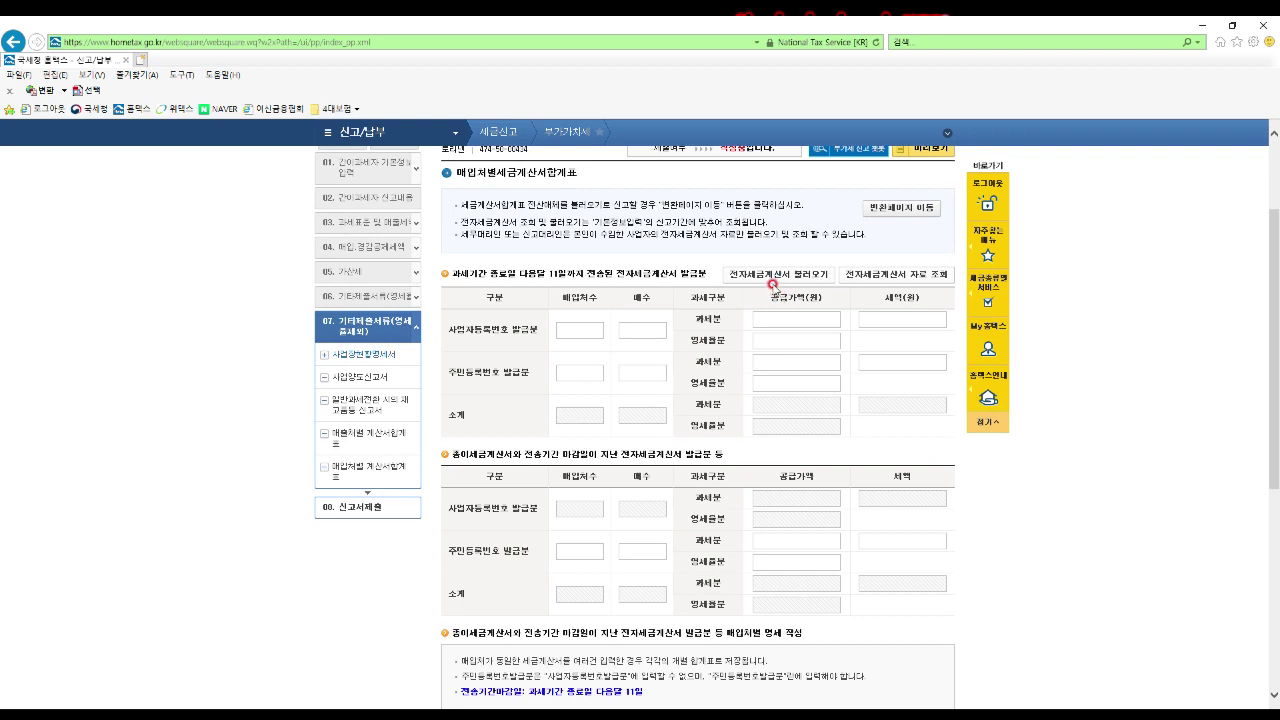
{"action": "left_click", "coordinate": [773, 276]}
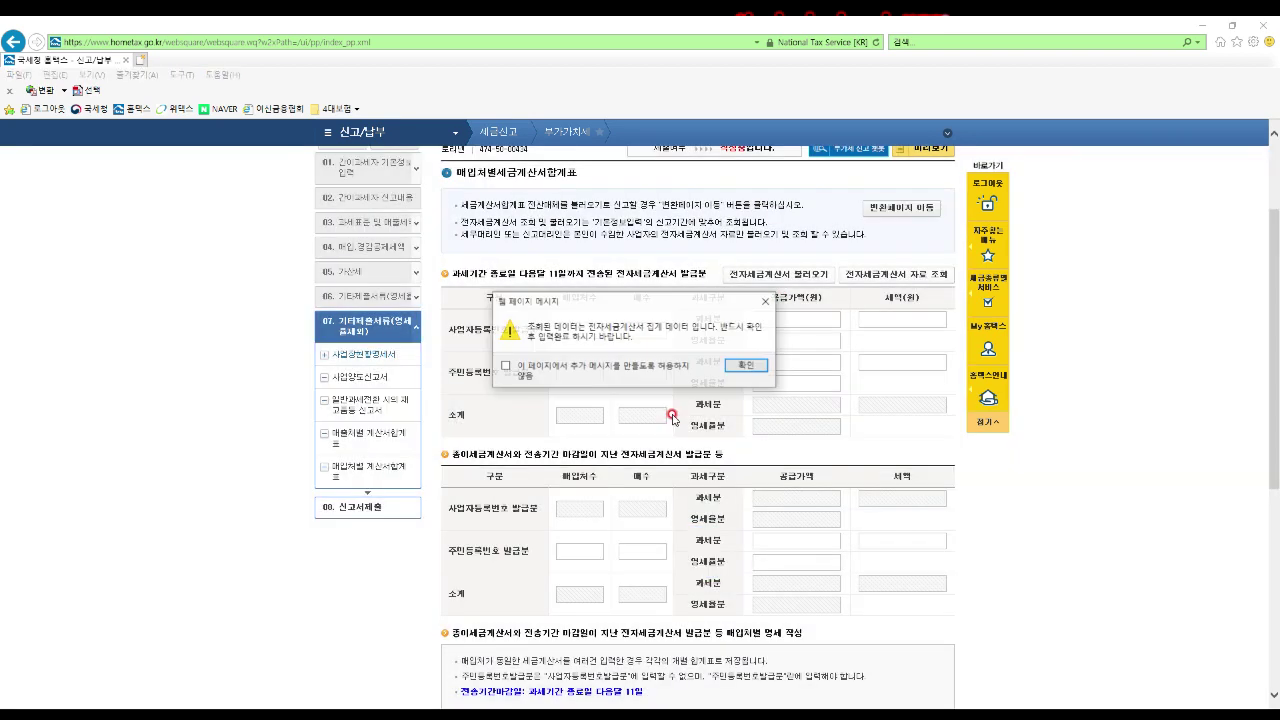
{"action": "left_click", "coordinate": [748, 365]}
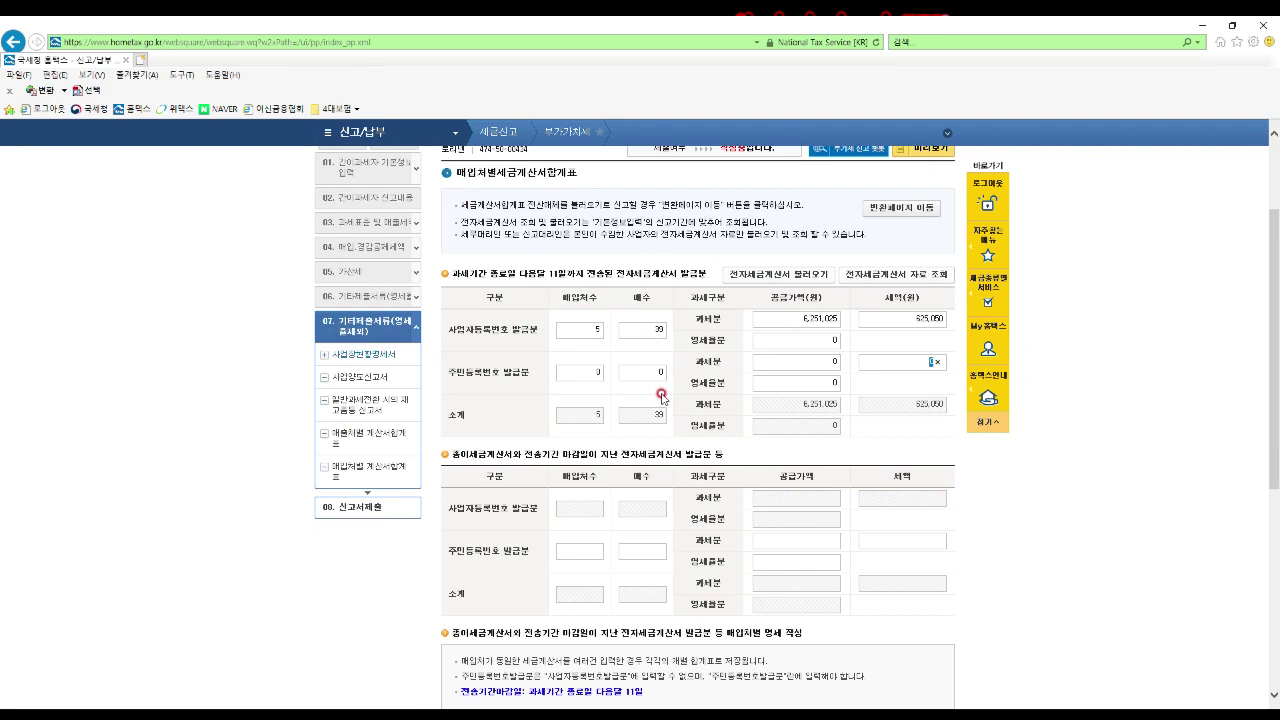
Look up the electronic tax invoice purchases broken down by supplier, and close the lookup window
{"action": "left_click", "coordinate": [897, 274]}
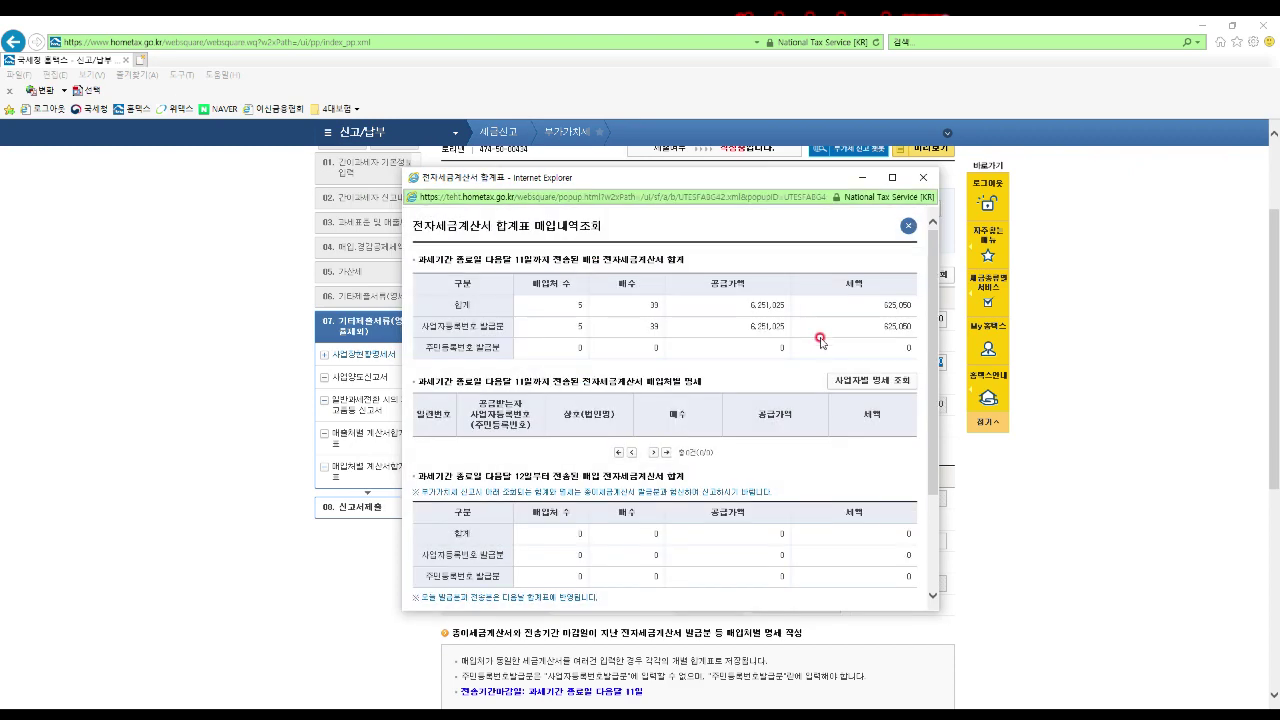
{"action": "left_click", "coordinate": [865, 388]}
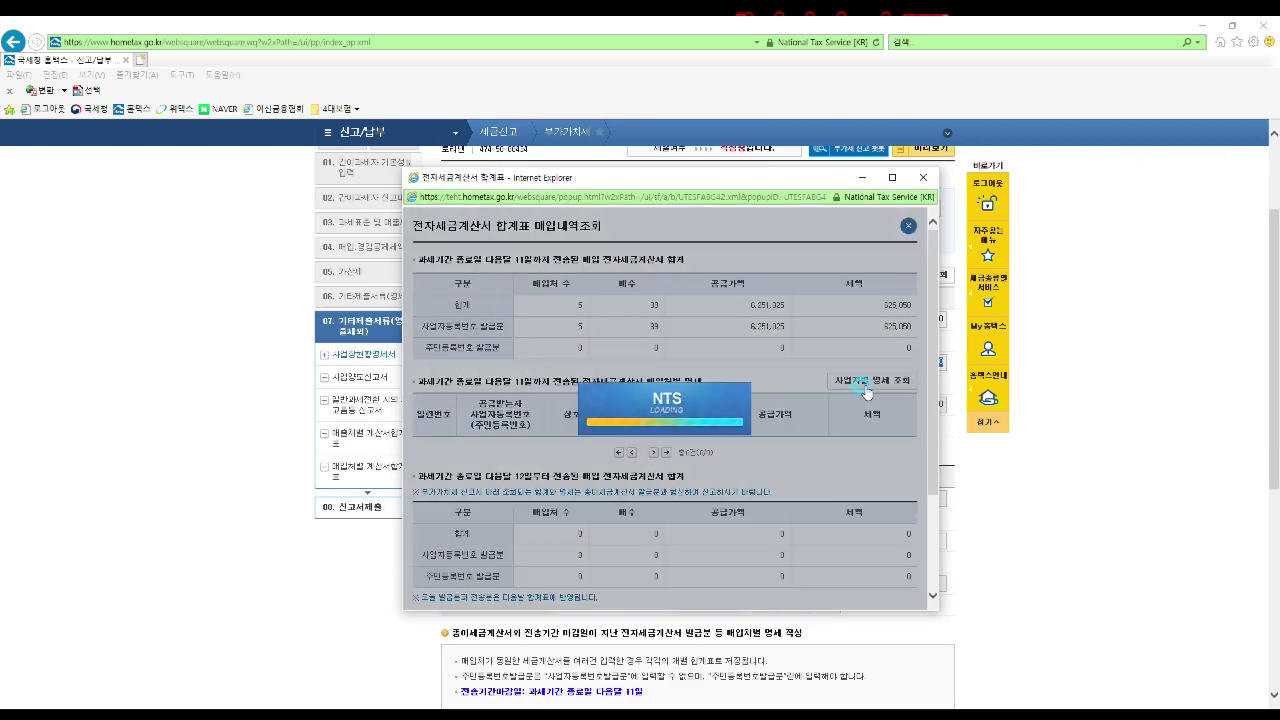
{"action": "scroll", "coordinate": [803, 384], "scroll_direction": "down", "scroll_amount": 3}
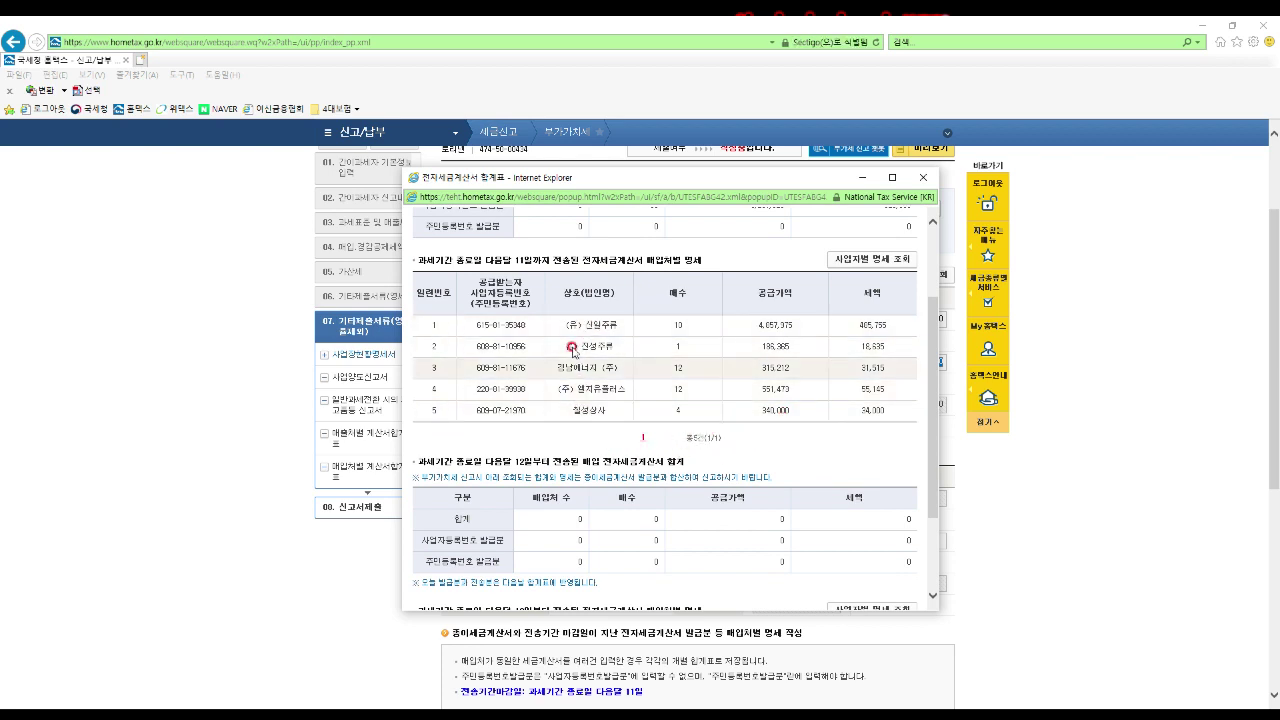
{"action": "left_click", "coordinate": [923, 177]}
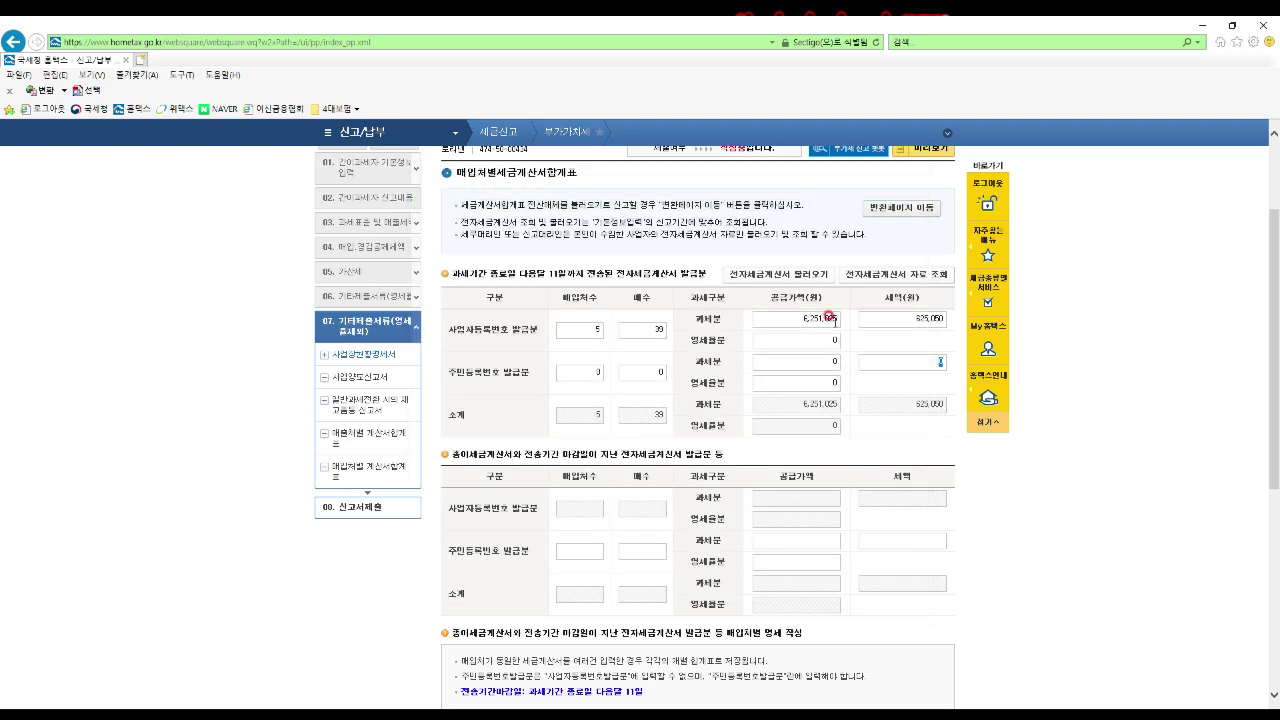
Add a taxable paper tax invoice entry with the supplier's verified business number, 5 invoices, 공급가액 3,000,000 and 세액 300,000
{"action": "scroll", "coordinate": [632, 437], "scroll_direction": "down", "scroll_amount": 3}
{"action": "left_click", "coordinate": [604, 392]}
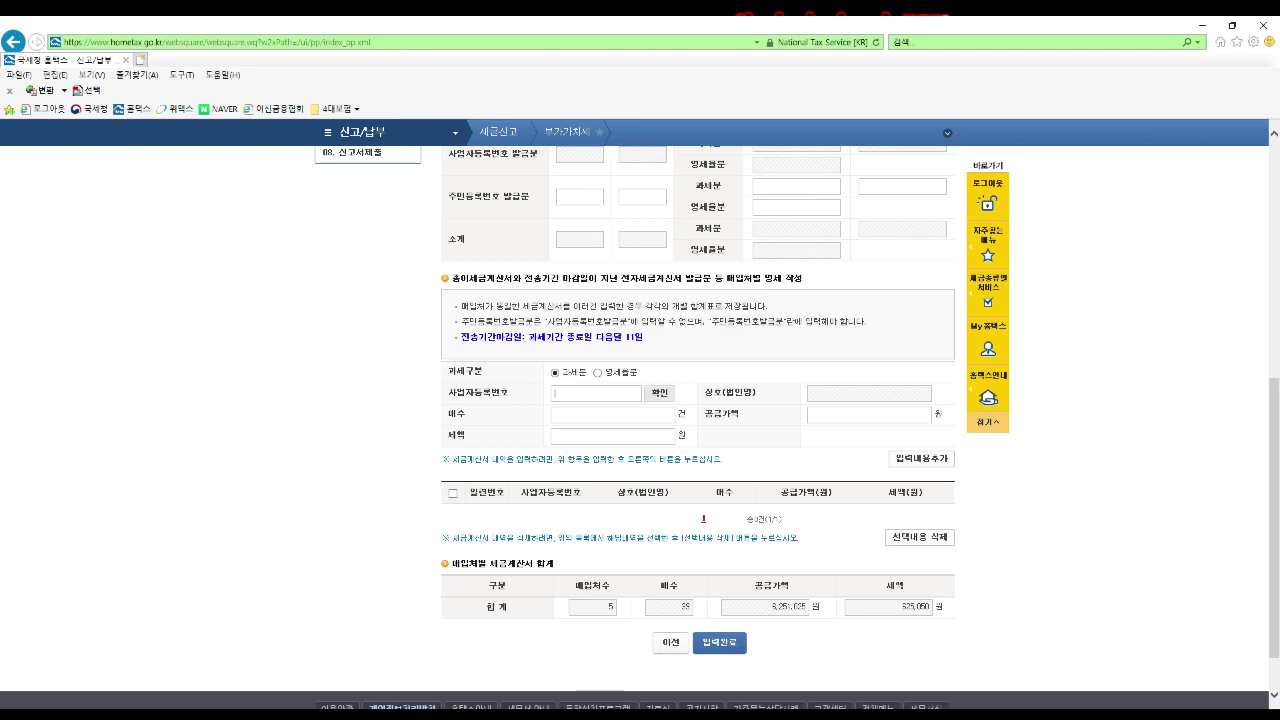
{"action": "left_click", "coordinate": [586, 394]}
{"action": "left_click", "coordinate": [660, 393]}
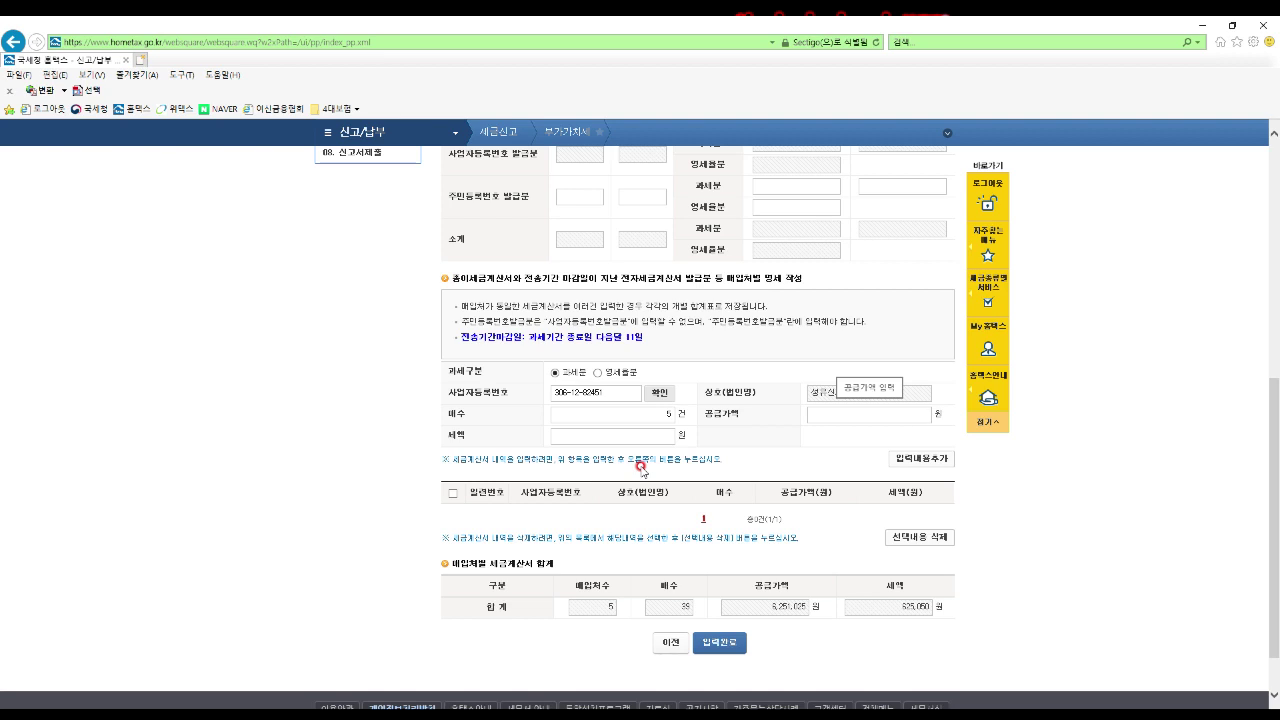
{"action": "type", "text": "3000000"}
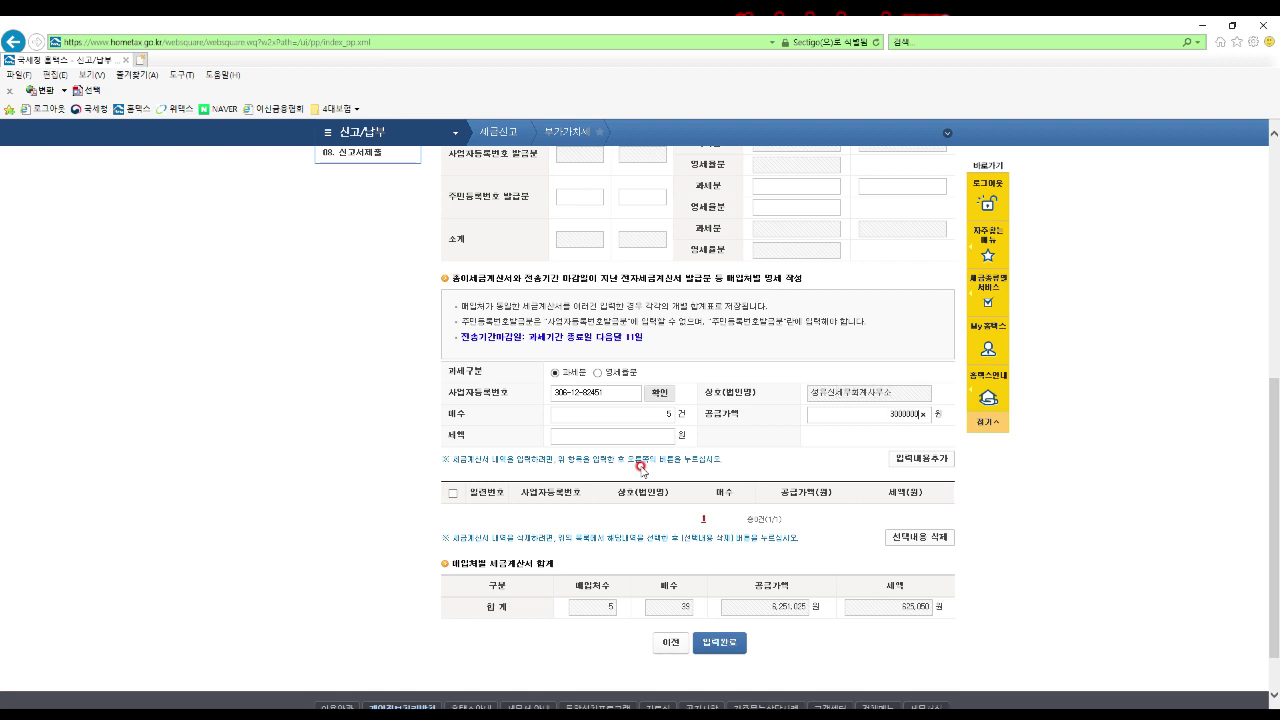
{"action": "left_click", "coordinate": [822, 450]}
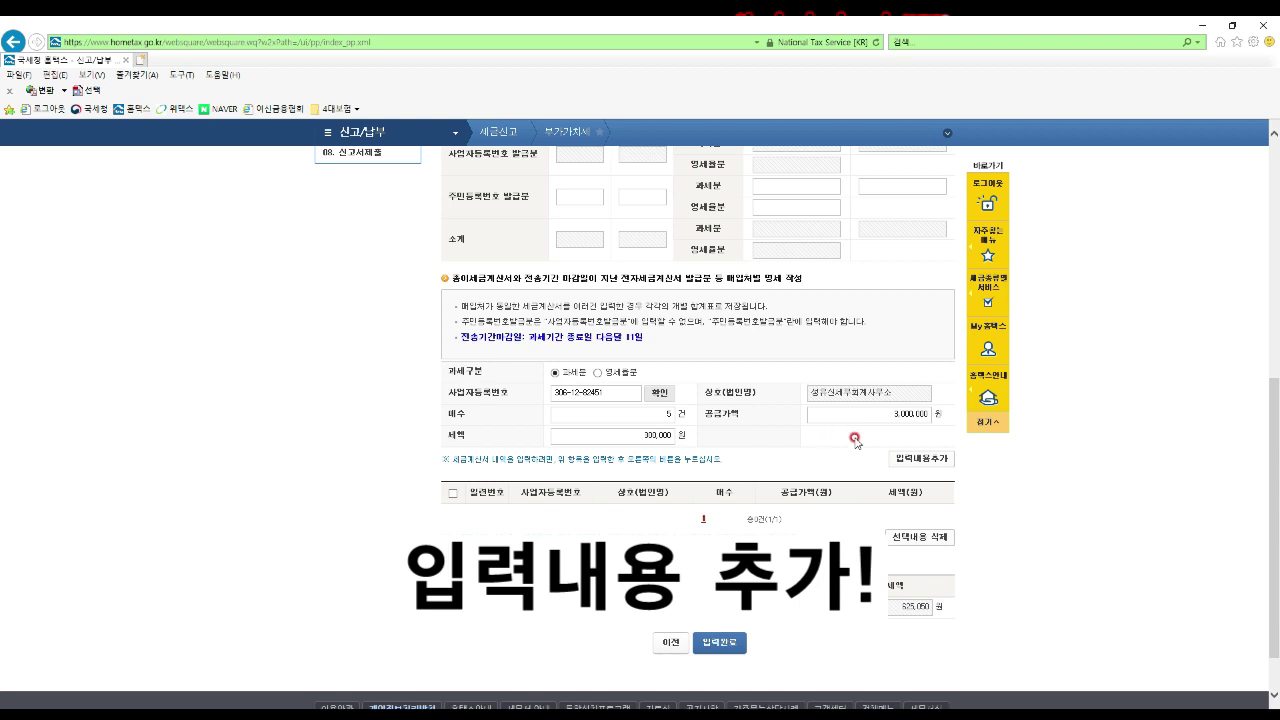
{"action": "left_click", "coordinate": [922, 460]}
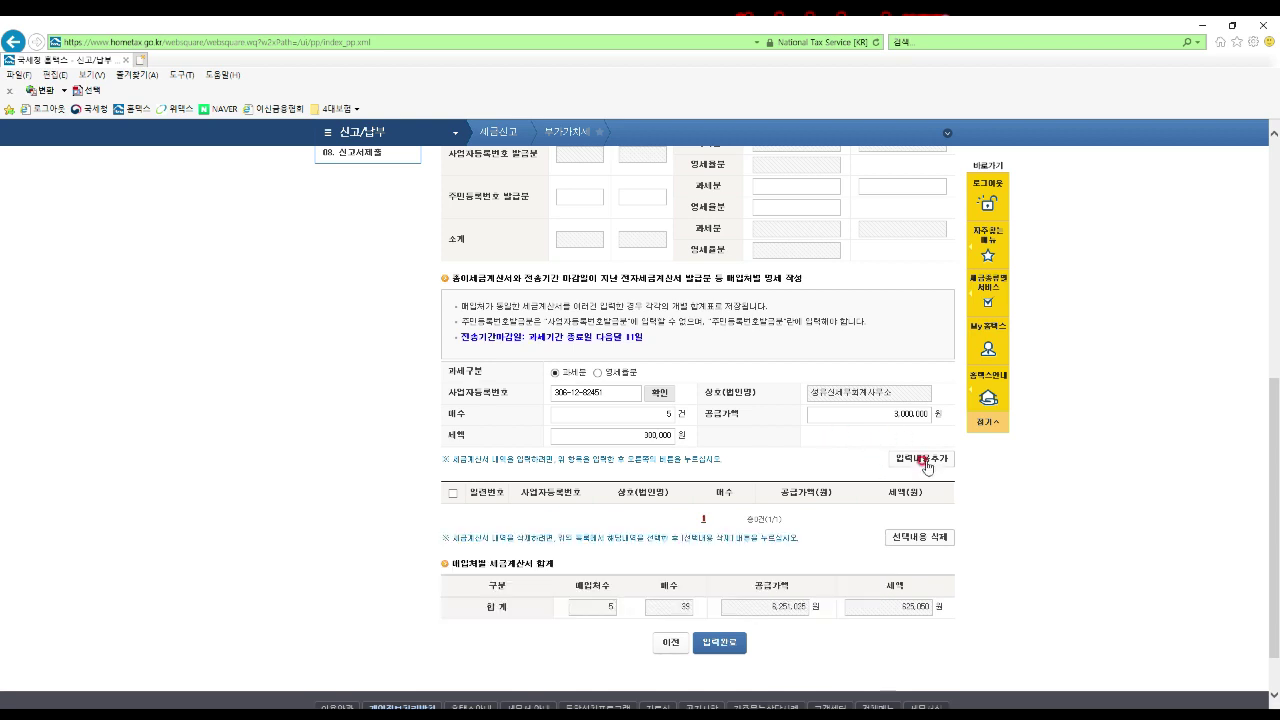
{"action": "left_click", "coordinate": [652, 415]}
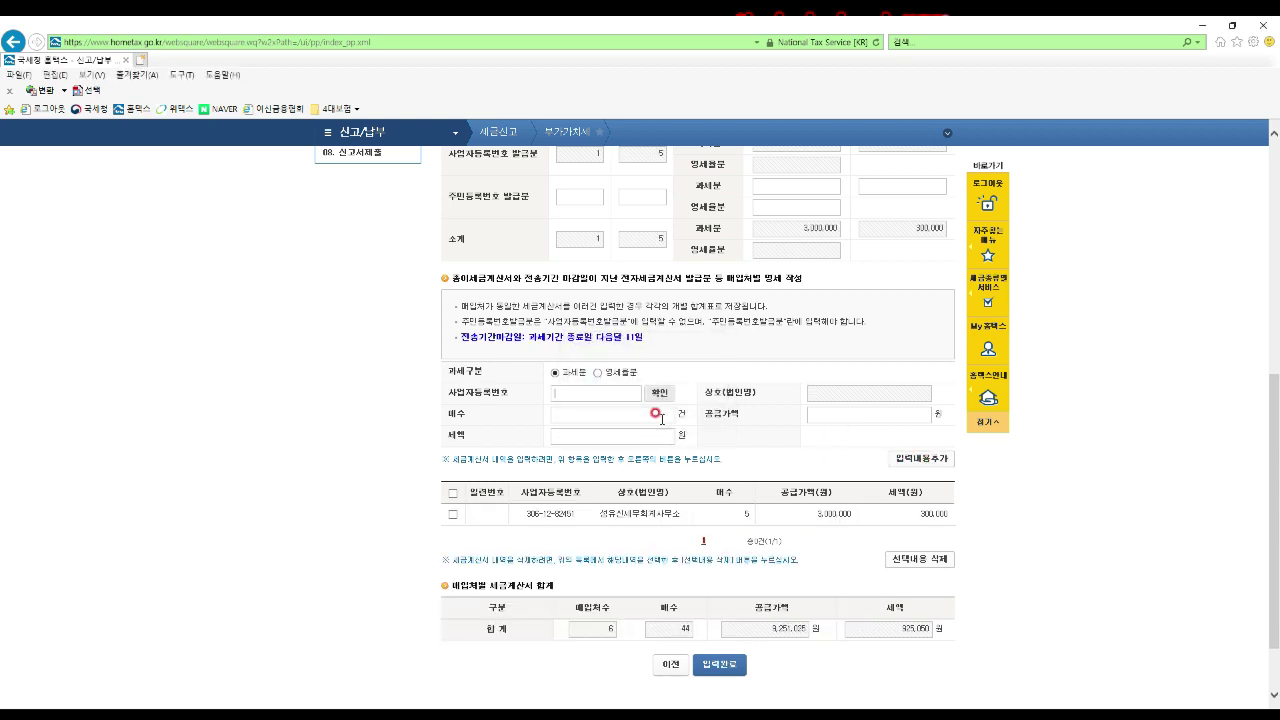
Complete the 매입처별 세금계산서 합계표 and open the 매입처별 계산서합계표 form, saving the return
{"action": "scroll", "coordinate": [785, 453], "scroll_direction": "down", "scroll_amount": 2}
{"action": "left_click", "coordinate": [731, 582]}
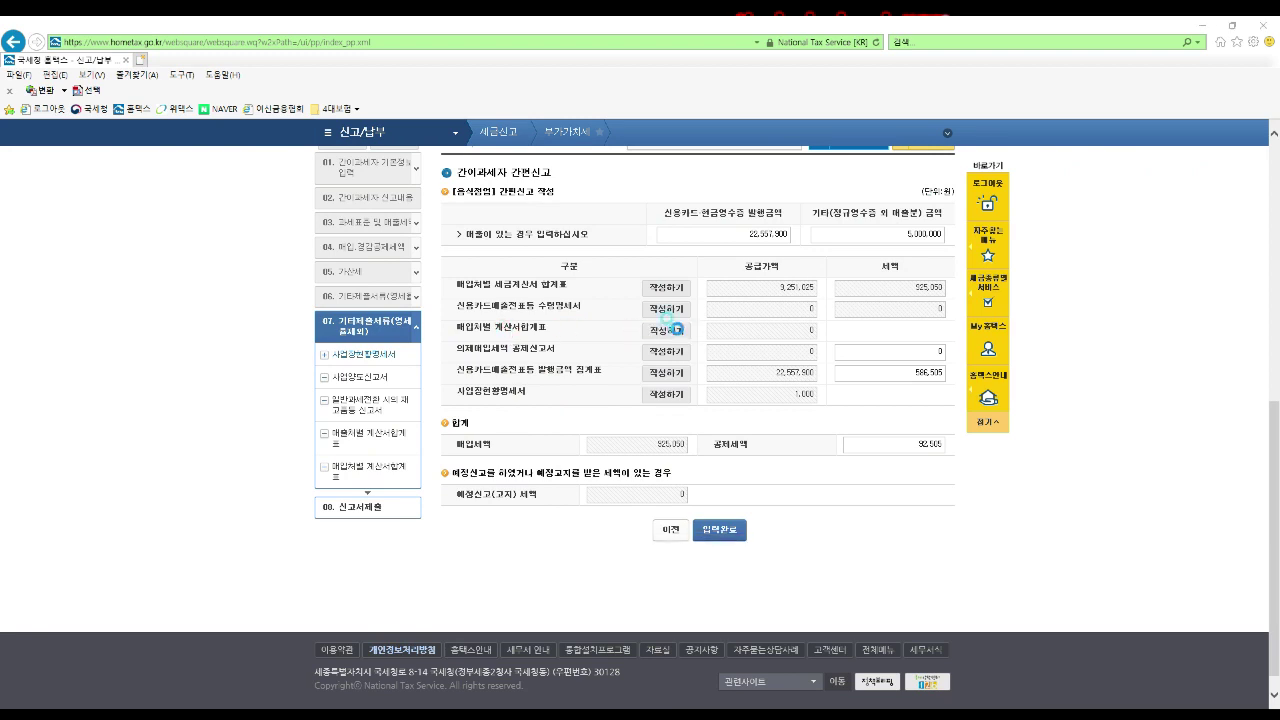
{"action": "left_click", "coordinate": [677, 335]}
{"action": "left_click", "coordinate": [724, 362]}
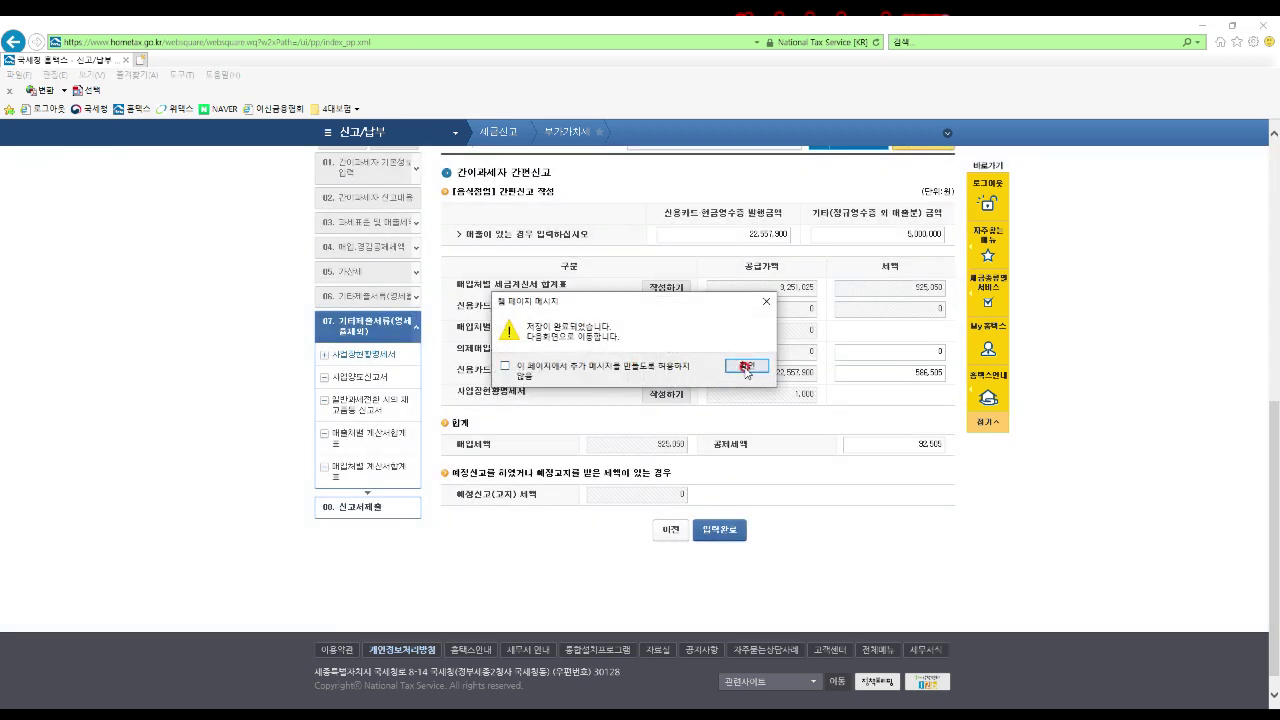
{"action": "left_click", "coordinate": [745, 366]}
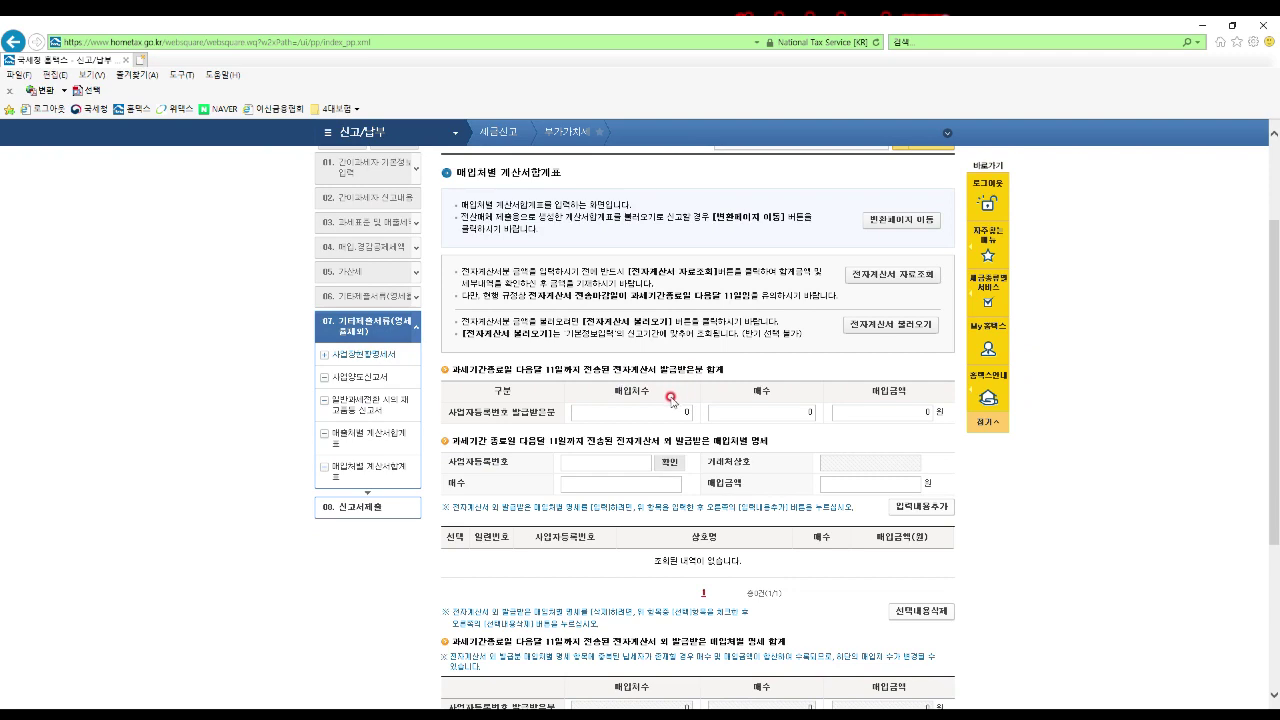
Load the electronic invoice (전자계산서) data into the 매입처별 계산서합계표 and review the form's totals
{"action": "left_click", "coordinate": [884, 324]}
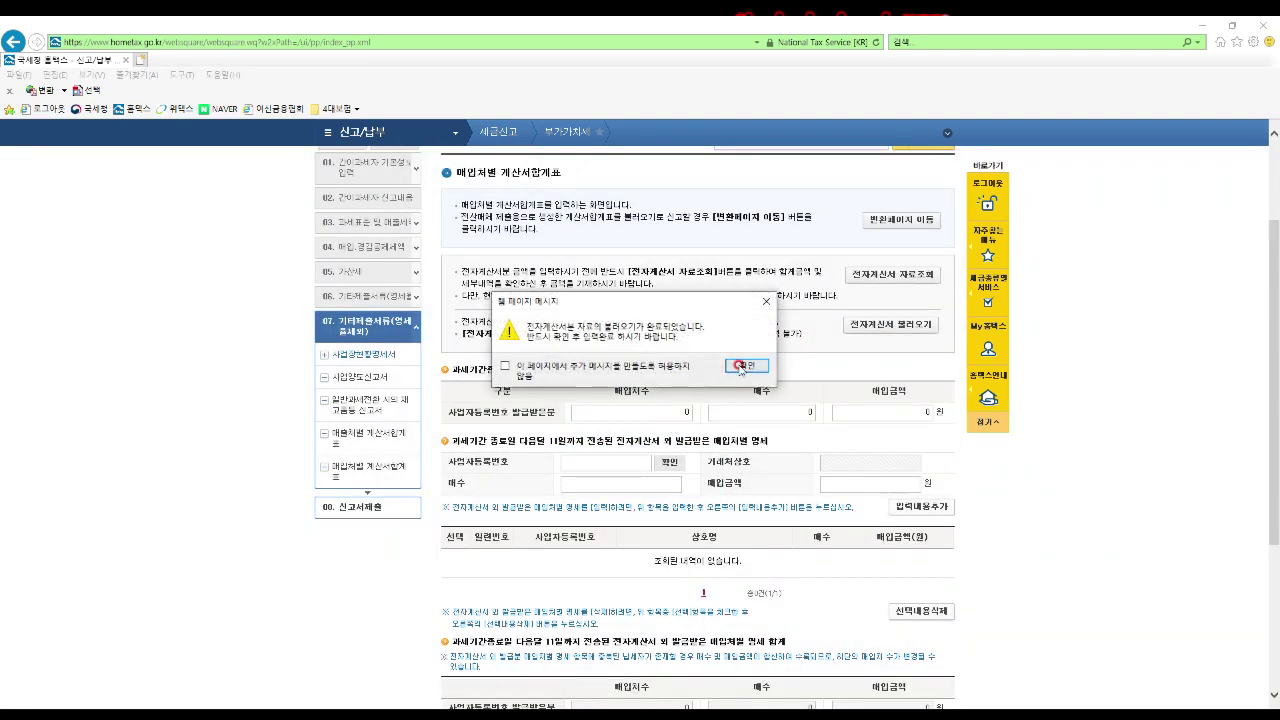
{"action": "left_click", "coordinate": [740, 366]}
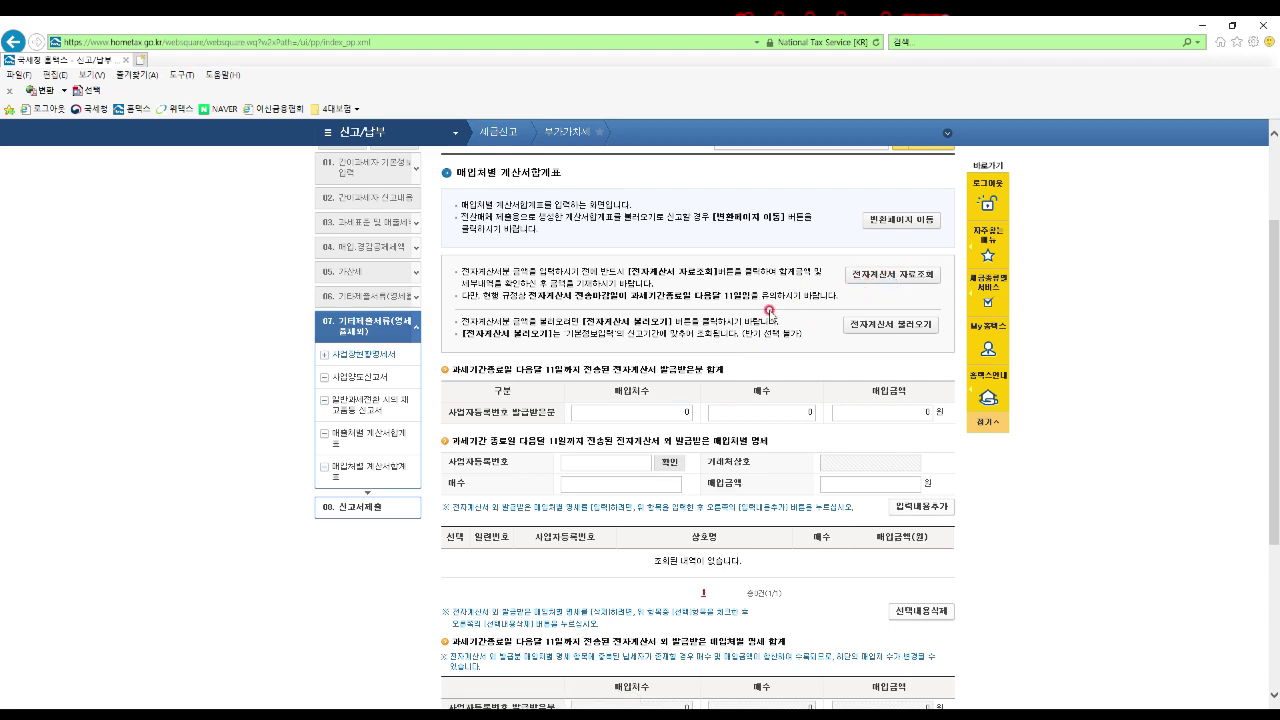
{"action": "scroll", "coordinate": [645, 345], "scroll_direction": "down", "scroll_amount": 3}
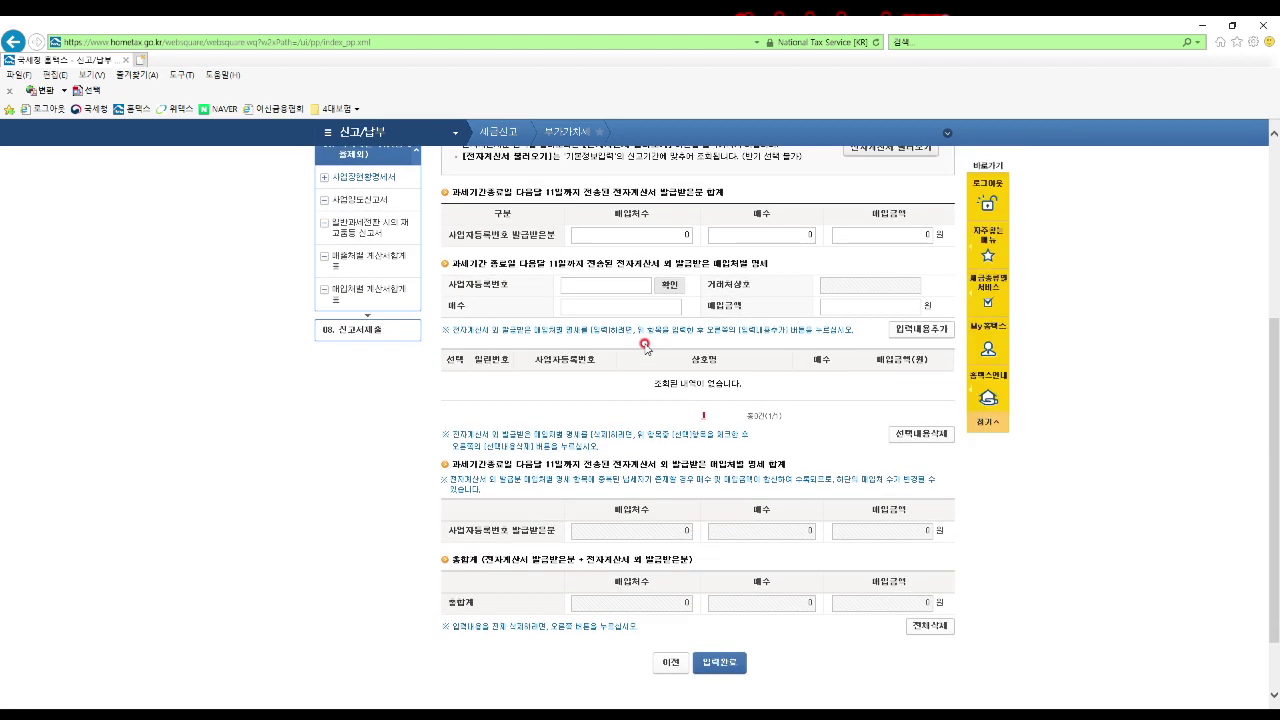
Complete the 매입처별 계산서합계표 and open the 신용카드매출전표등 수령명세서 form, saving the return
{"action": "scroll", "coordinate": [648, 420], "scroll_direction": "up", "scroll_amount": 1}
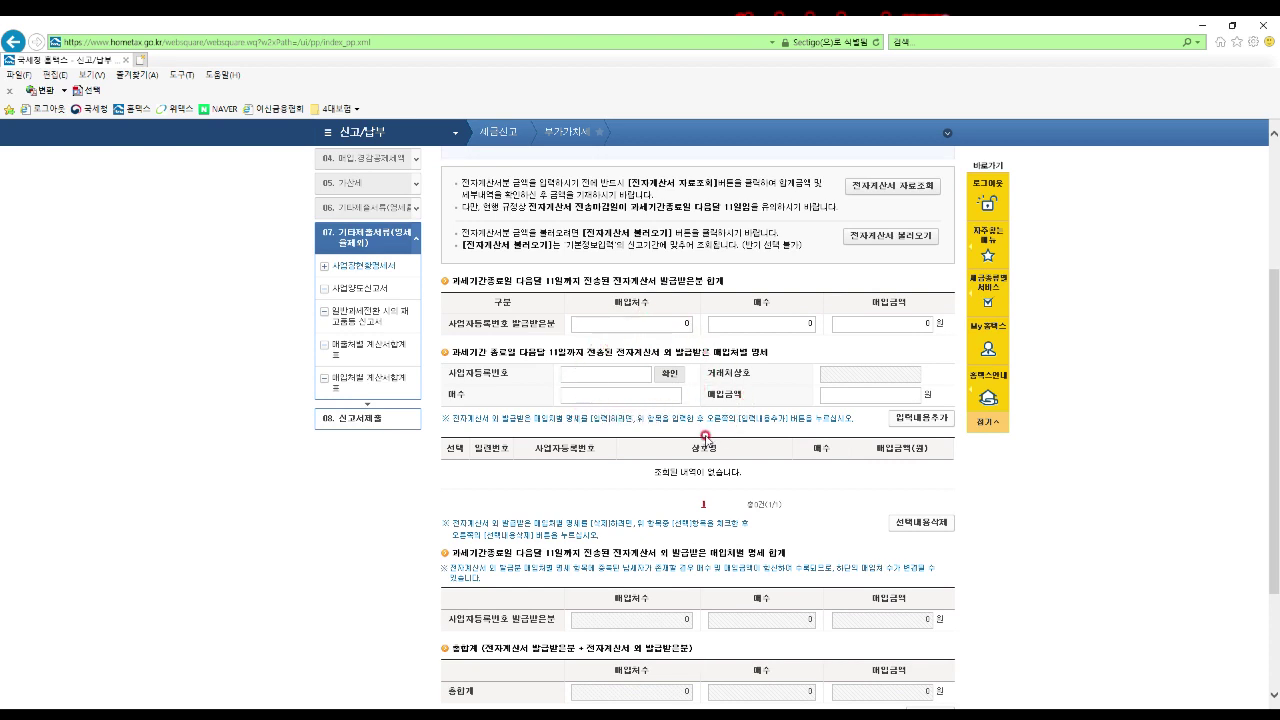
{"action": "scroll", "coordinate": [737, 412], "scroll_direction": "down", "scroll_amount": 2}
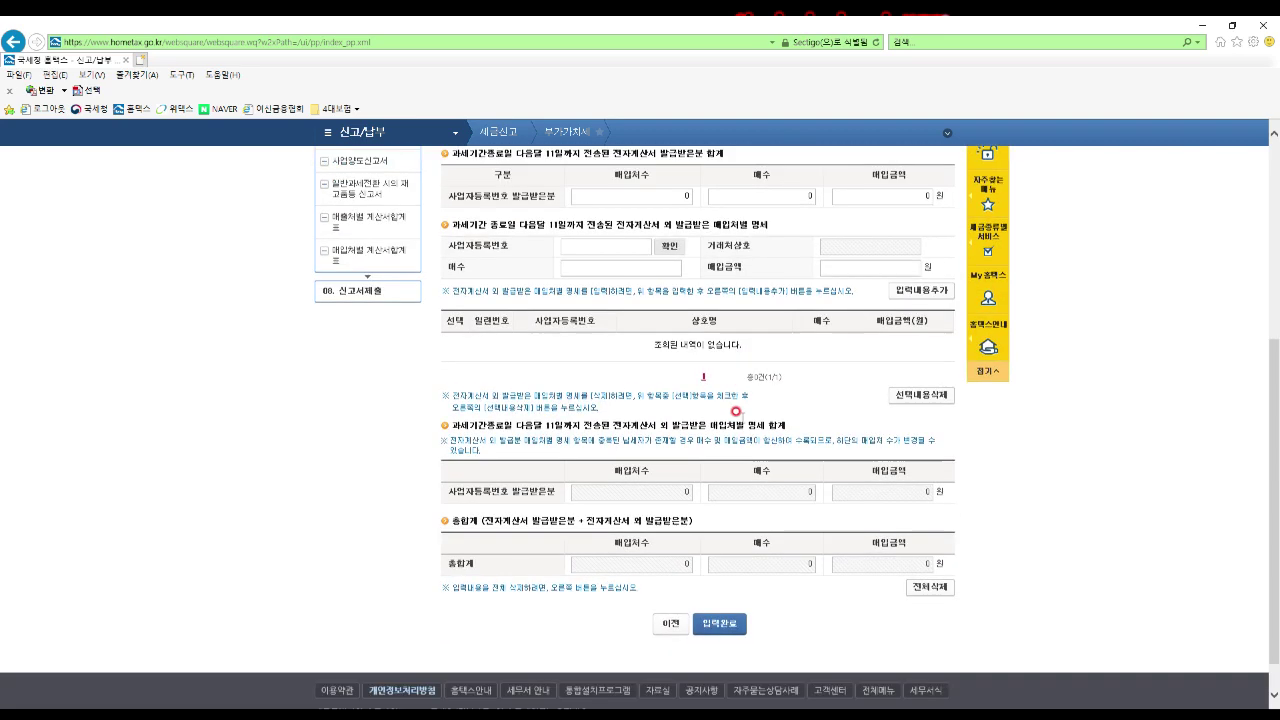
{"action": "left_click", "coordinate": [716, 586]}
{"action": "left_click", "coordinate": [659, 410]}
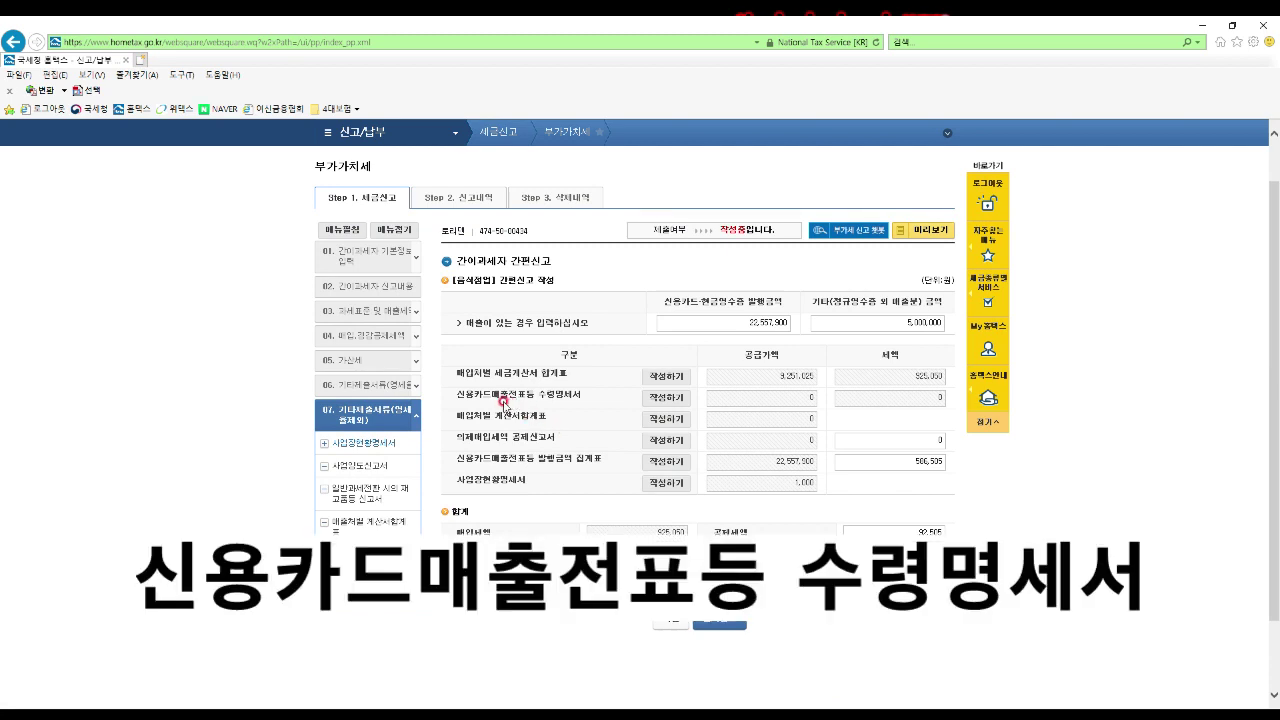
{"action": "left_click", "coordinate": [661, 397]}
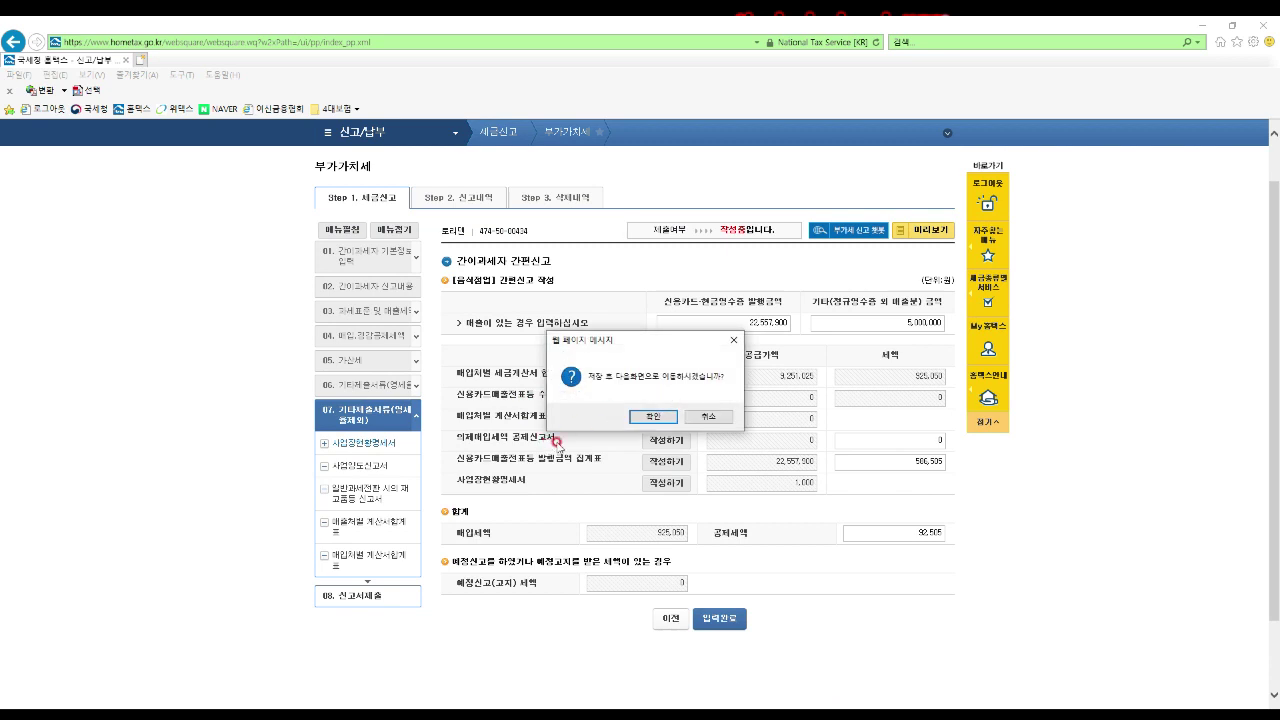
{"action": "left_click", "coordinate": [648, 417]}
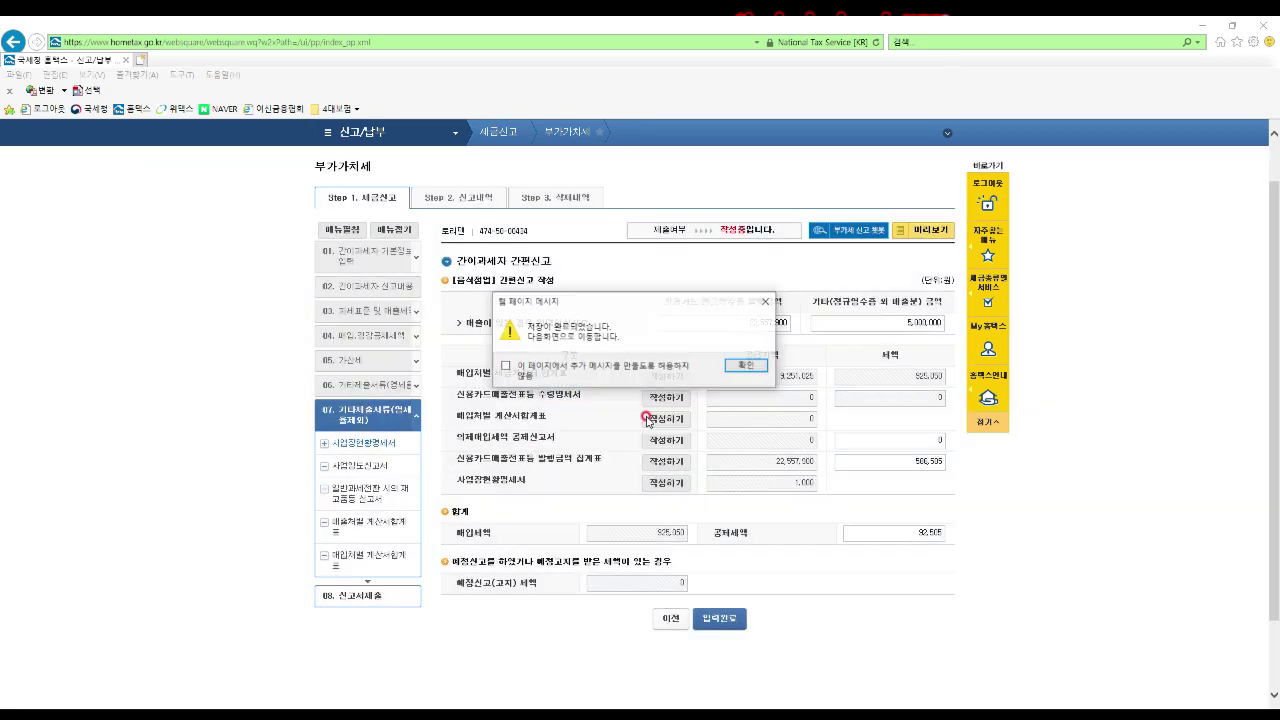
{"action": "left_click", "coordinate": [736, 365]}
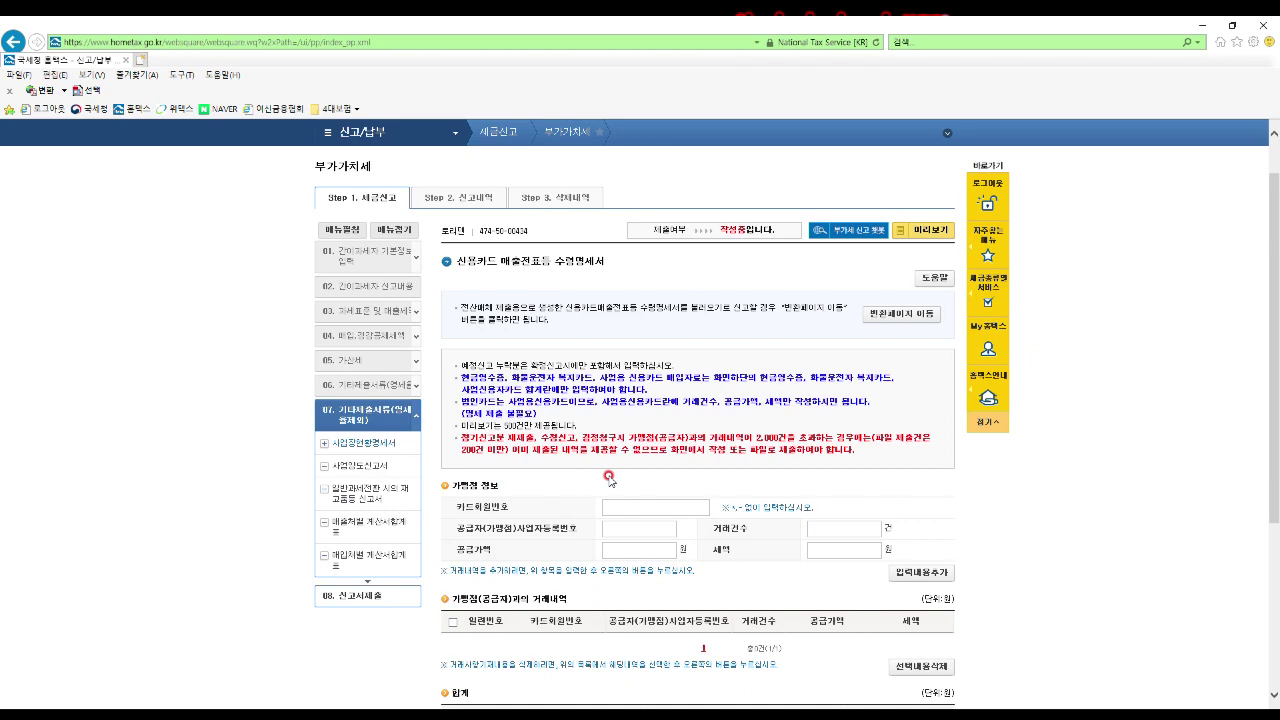
Look up the cumulative cash receipt (현금영수증) purchases for 2019, and close the lookup window
{"action": "scroll", "coordinate": [609, 478], "scroll_direction": "down", "scroll_amount": 3}
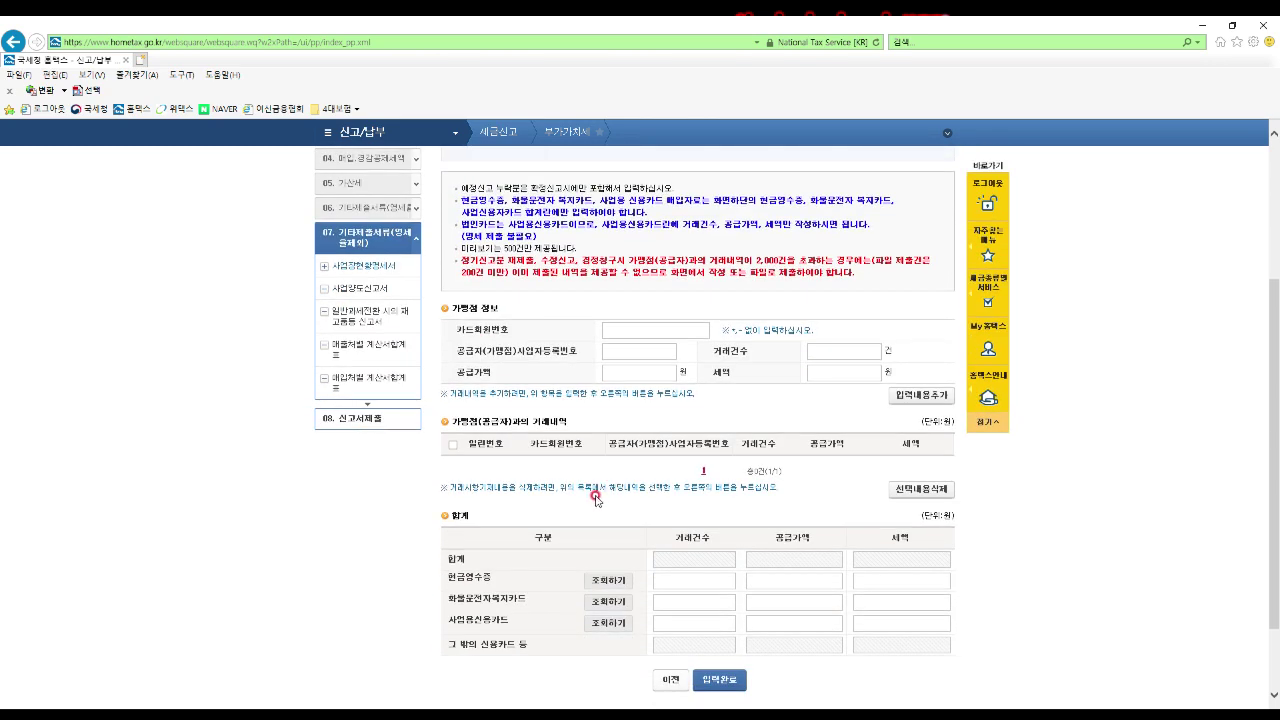
{"action": "scroll", "coordinate": [595, 498], "scroll_direction": "down", "scroll_amount": 2}
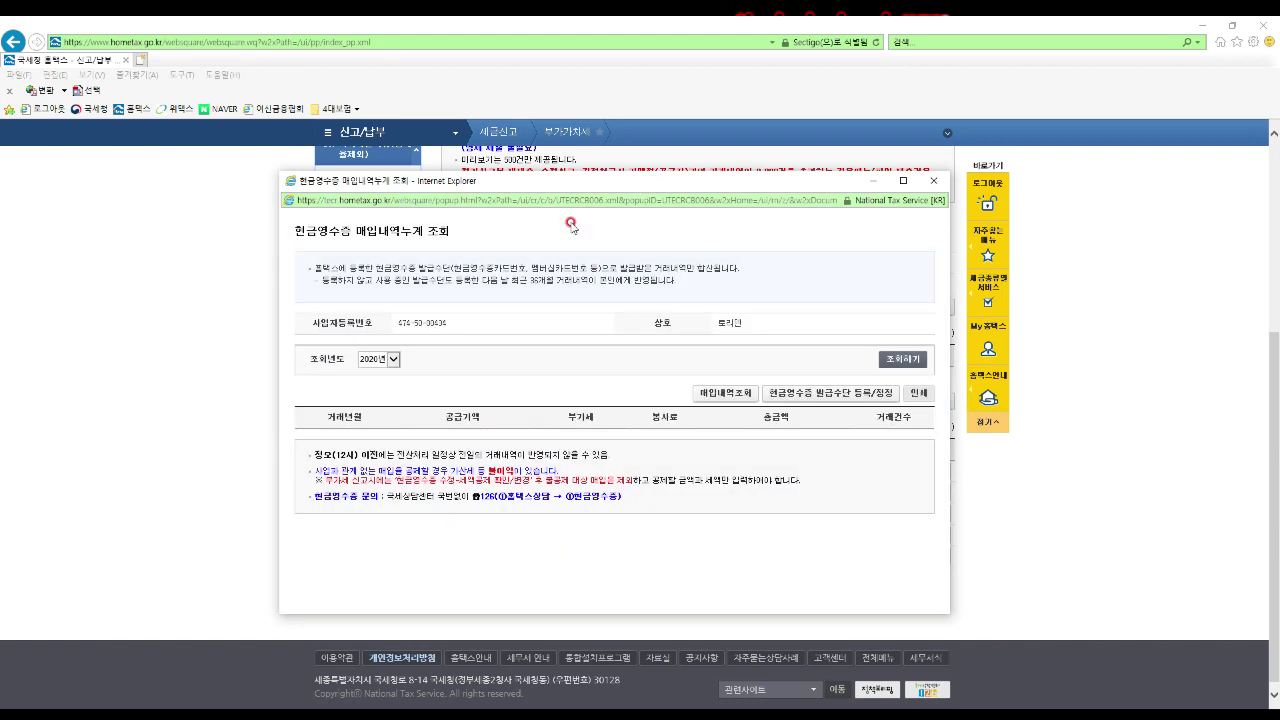
{"action": "left_click", "coordinate": [388, 360]}
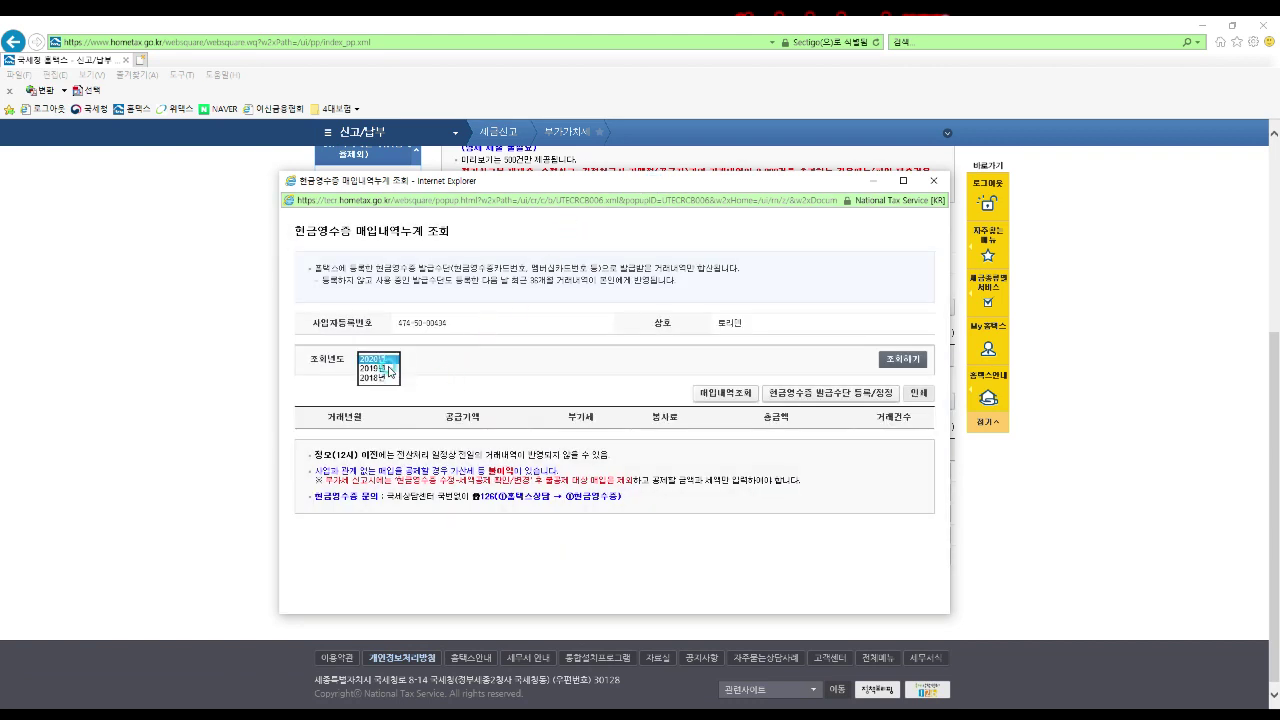
{"action": "left_click", "coordinate": [375, 381]}
{"action": "left_click", "coordinate": [895, 359]}
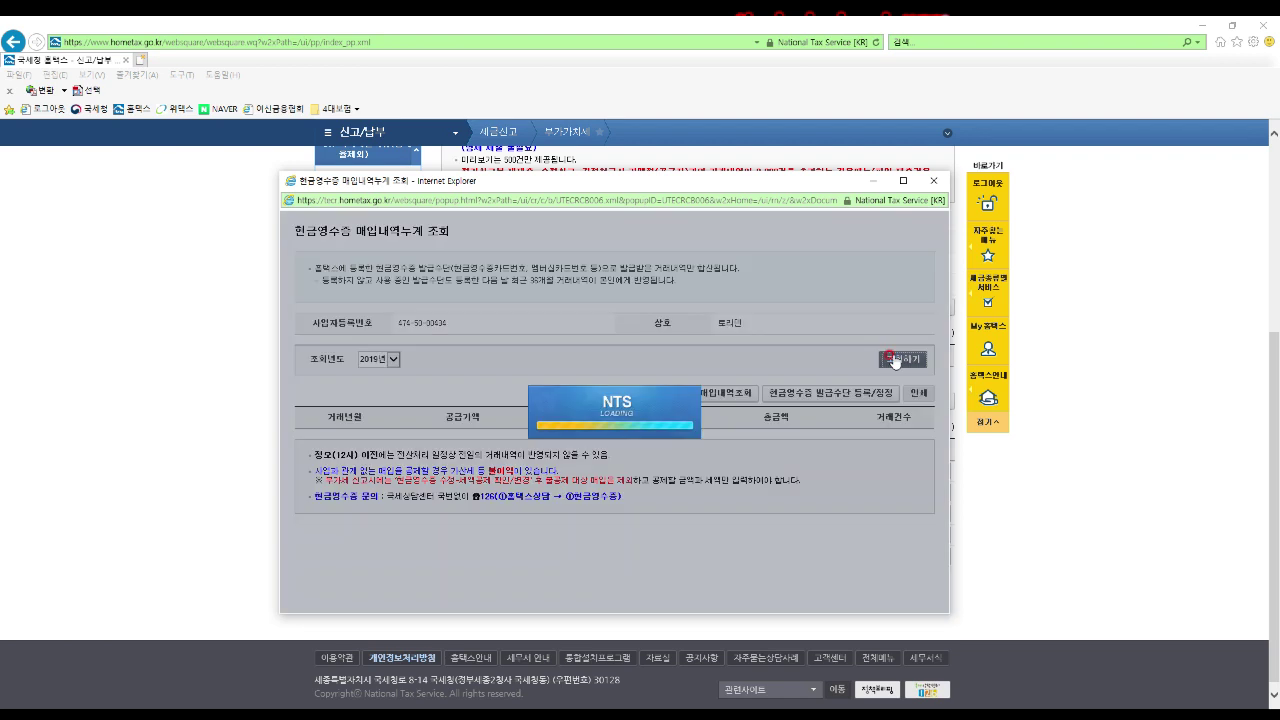
{"action": "left_click_drag", "start_coordinate": [697, 180], "coordinate": [697, 145]}
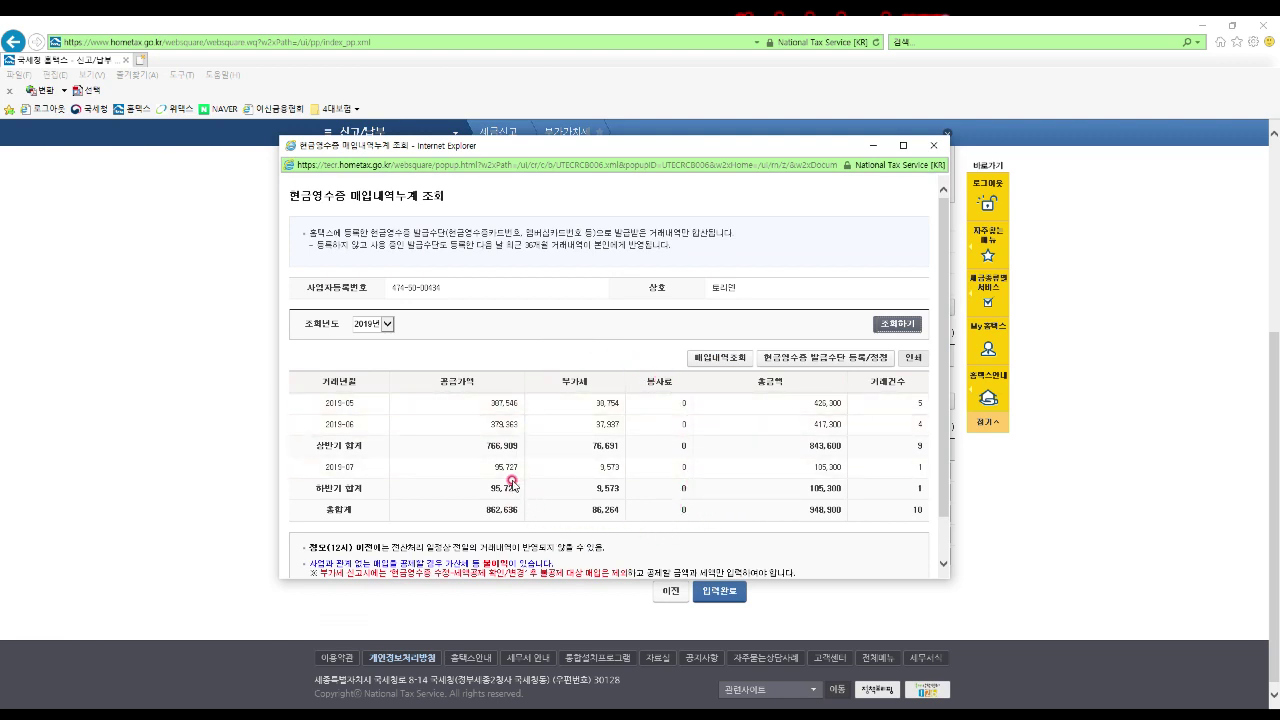
{"action": "left_click", "coordinate": [934, 146]}
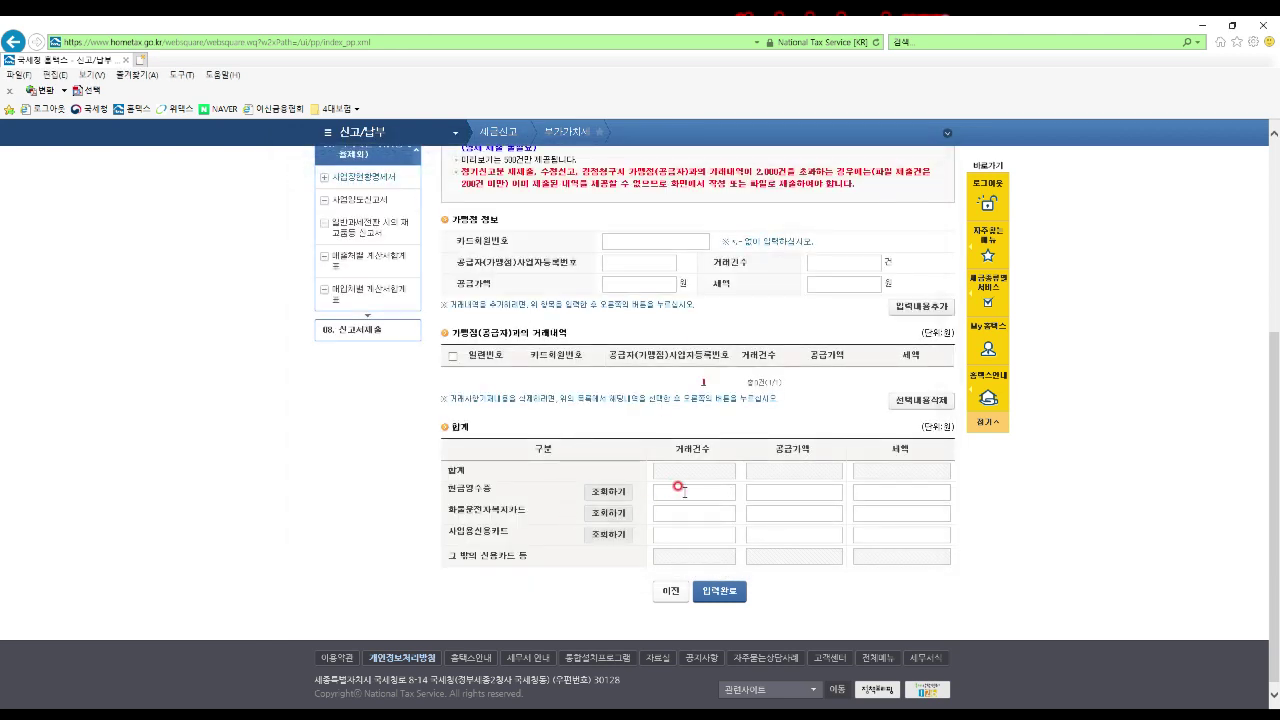
Enter 10 transactions and a 공급가액 of 862,636 in the 현금영수증 row of the totals
{"action": "type", "text": "8826"}
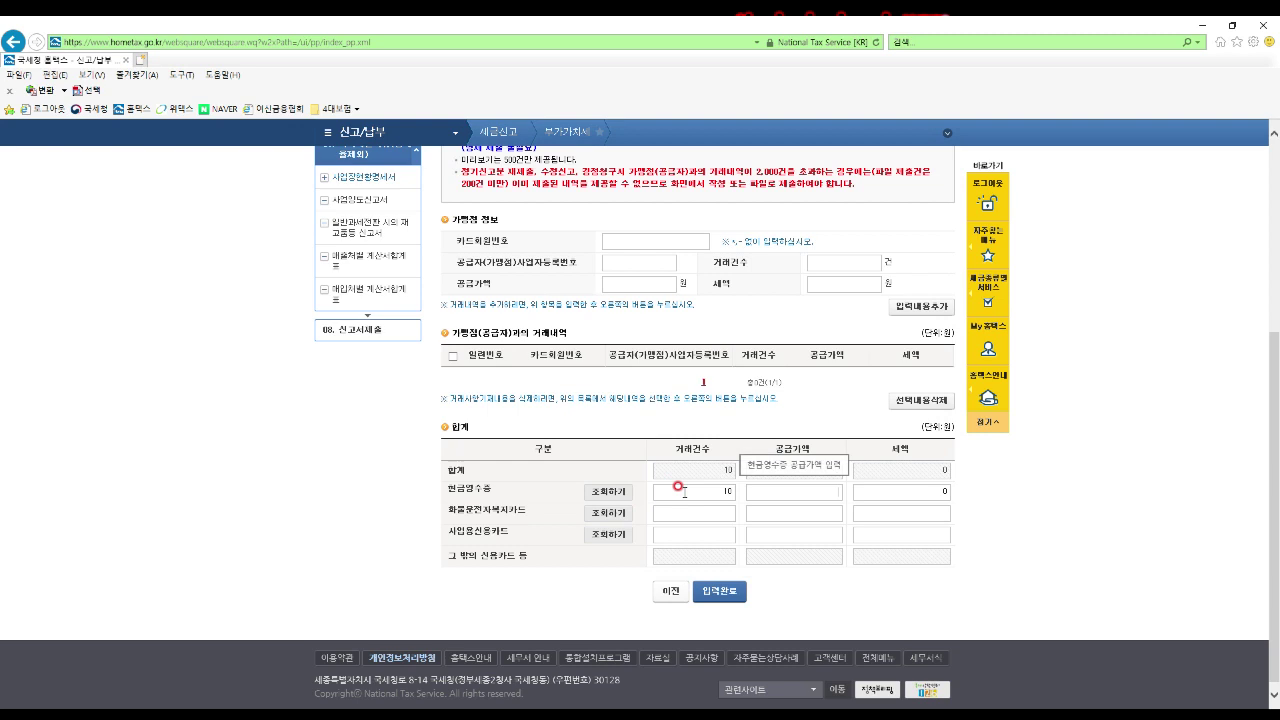
{"action": "type", "text": "36"}
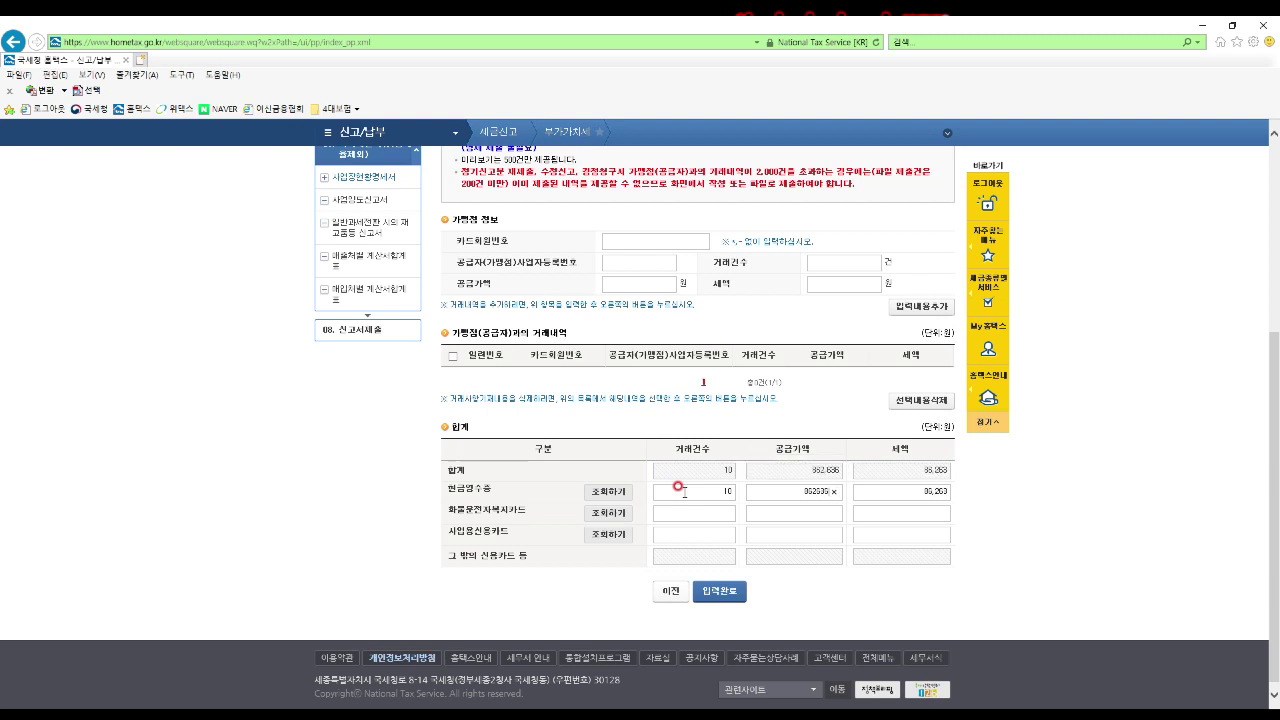
{"action": "left_click", "coordinate": [808, 527]}
Look up the cumulative business credit card (사업용신용카드) purchases for 2019, and close the lookup window
{"action": "left_click", "coordinate": [572, 538]}
{"action": "left_click", "coordinate": [599, 536]}
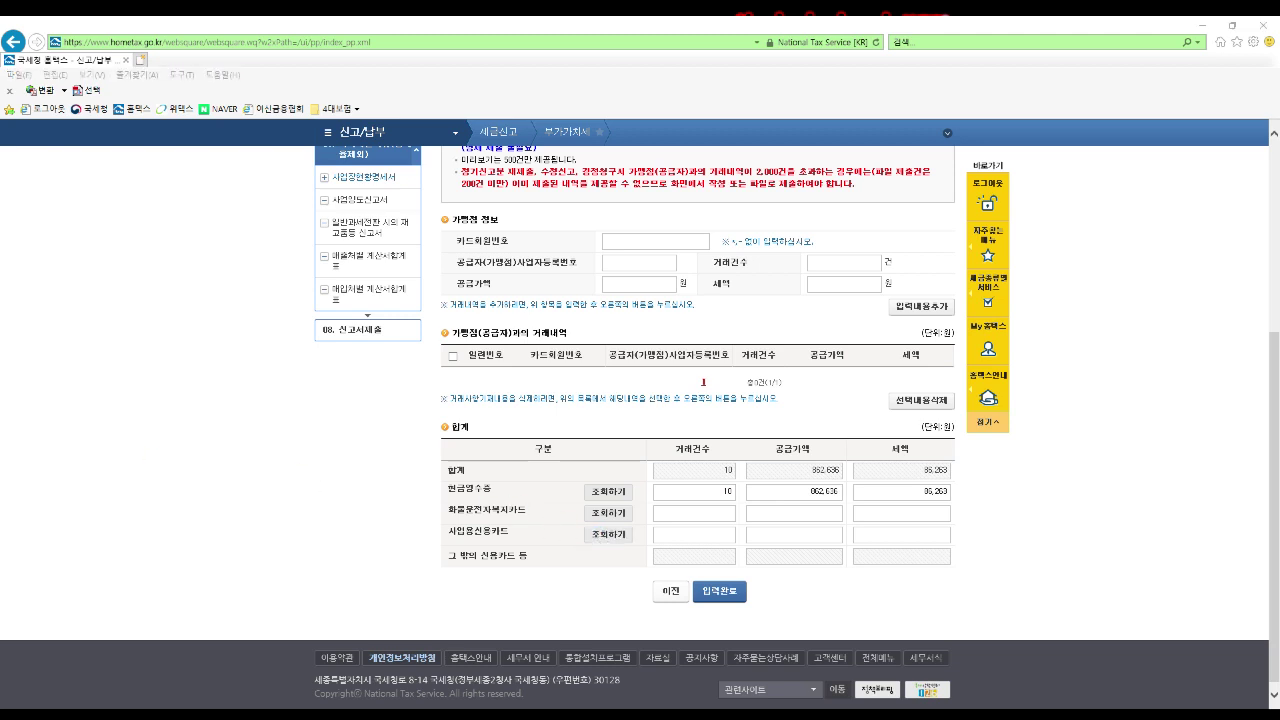
{"action": "left_click", "coordinate": [405, 309]}
{"action": "left_click", "coordinate": [398, 316]}
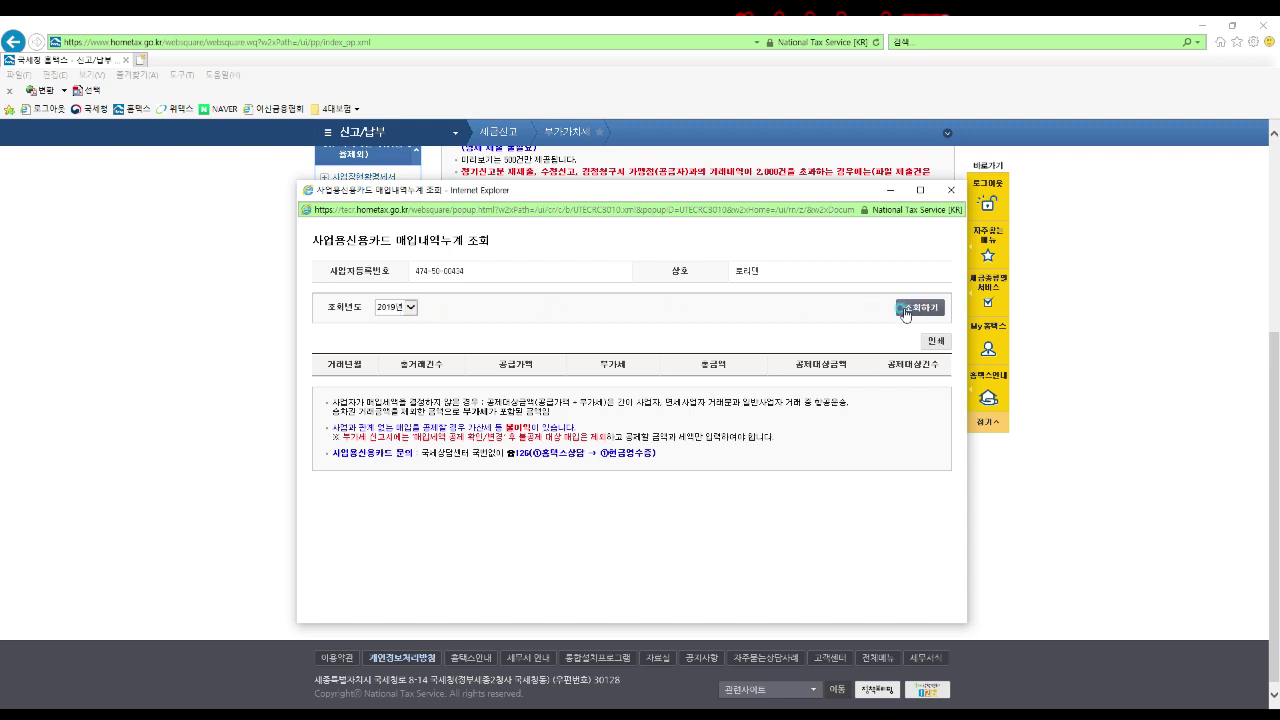
{"action": "left_click_drag", "start_coordinate": [777, 191], "coordinate": [779, 156]}
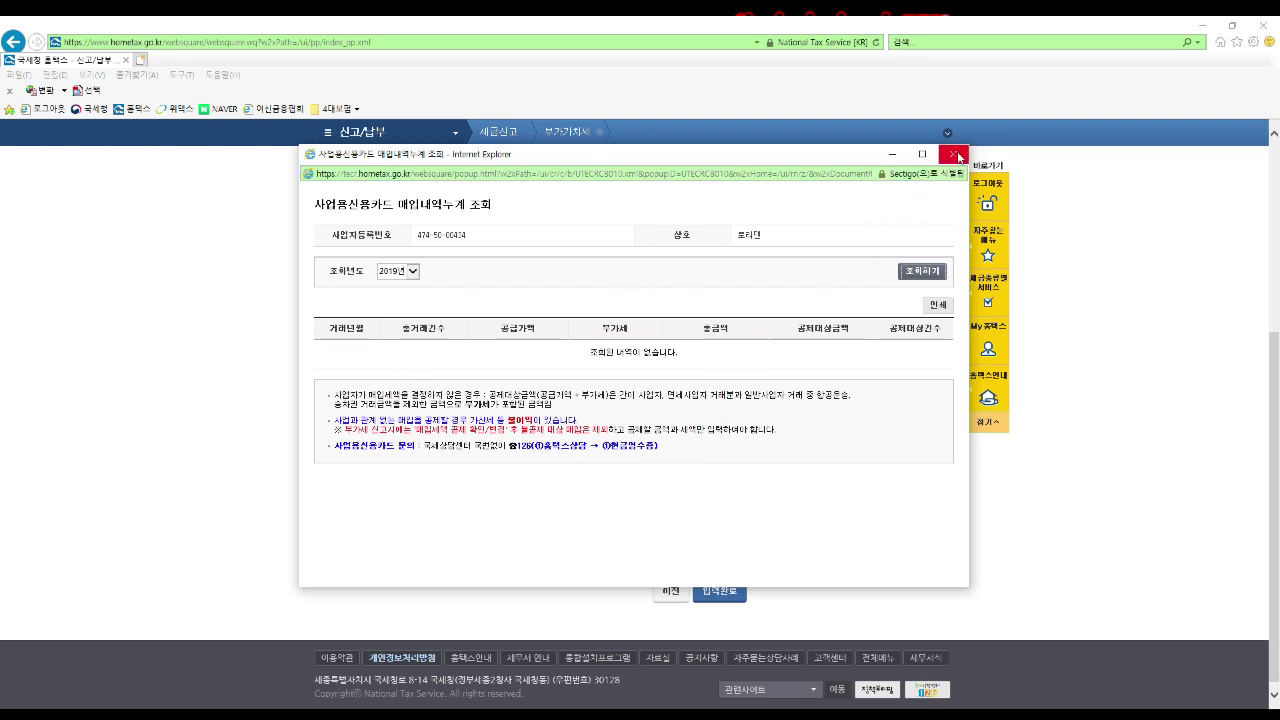
{"action": "left_click", "coordinate": [957, 157]}
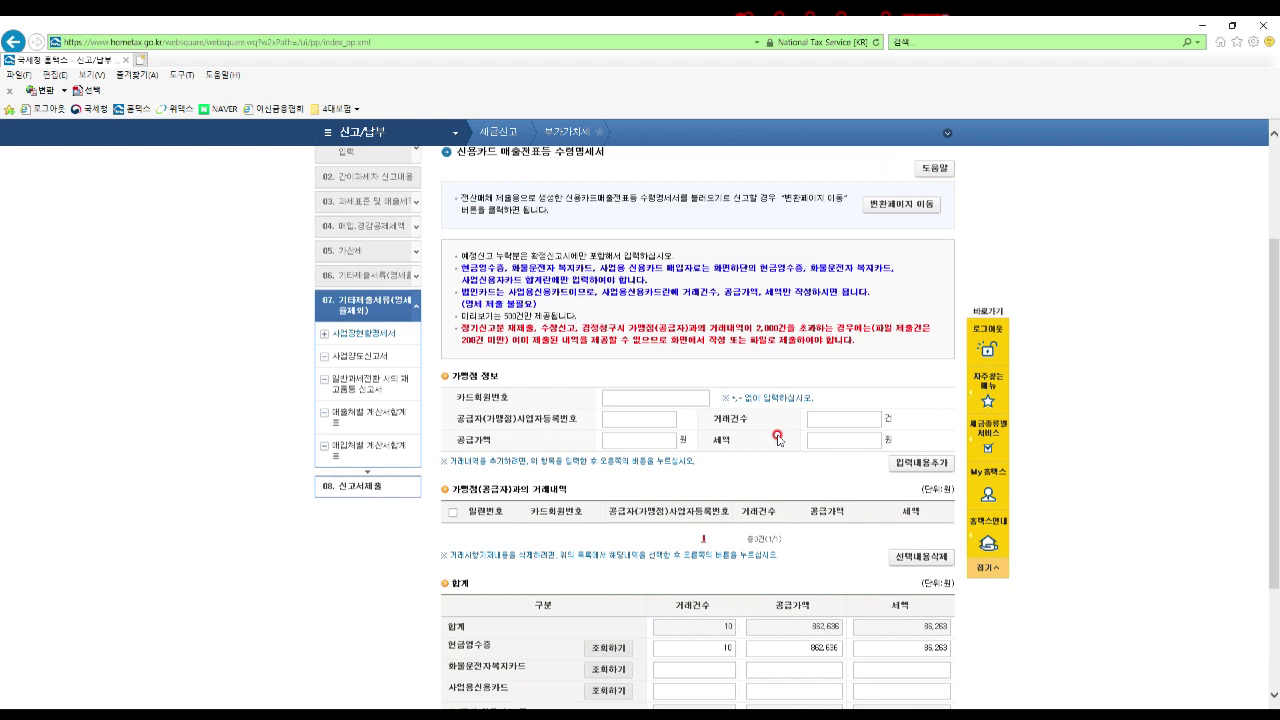
Examine the 가맹점 정보 fields for adding other card purchases: card number, supplier's business number, transaction count, 공급가액 and 세액
{"action": "scroll", "coordinate": [771, 430], "scroll_direction": "down", "scroll_amount": 2}
{"action": "left_click", "coordinate": [621, 416]}
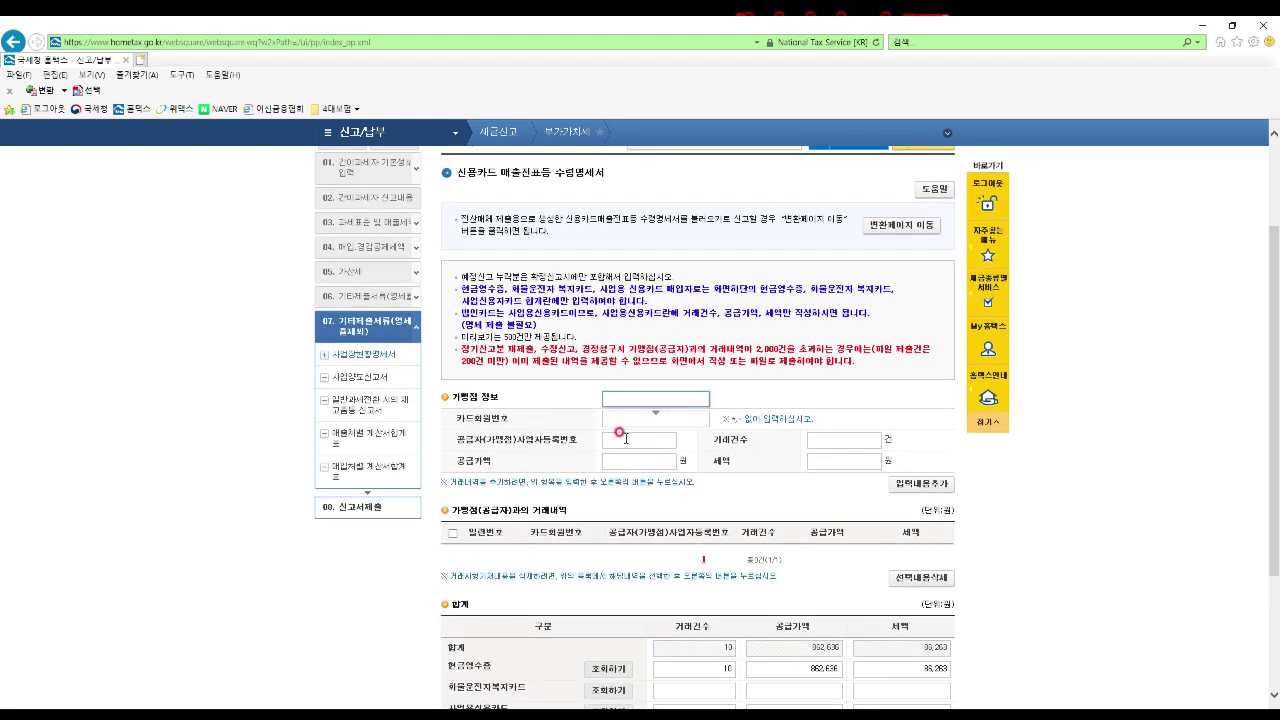
{"action": "left_click", "coordinate": [620, 437]}
{"action": "scroll", "coordinate": [636, 450], "scroll_direction": "down", "scroll_amount": 2}
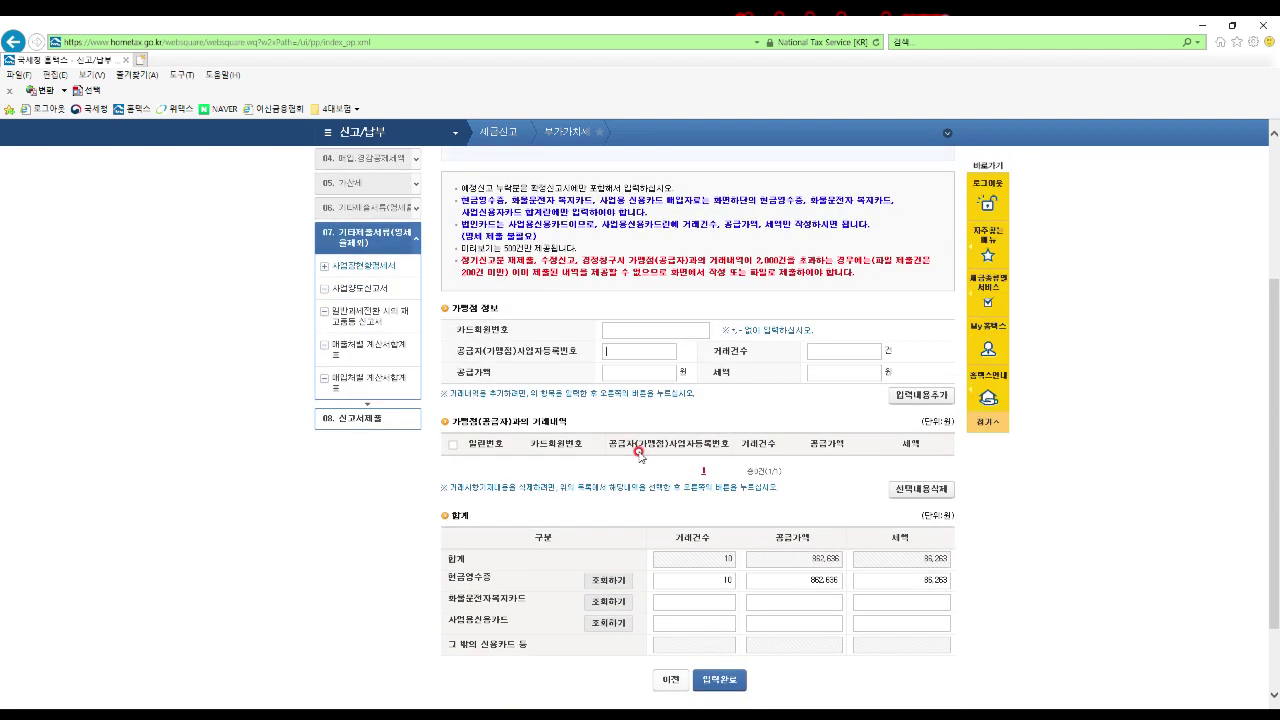
{"action": "left_click", "coordinate": [681, 377]}
{"action": "left_click", "coordinate": [805, 371]}
{"action": "scroll", "coordinate": [880, 360], "scroll_direction": "down", "scroll_amount": 2}
{"action": "left_click", "coordinate": [926, 312]}
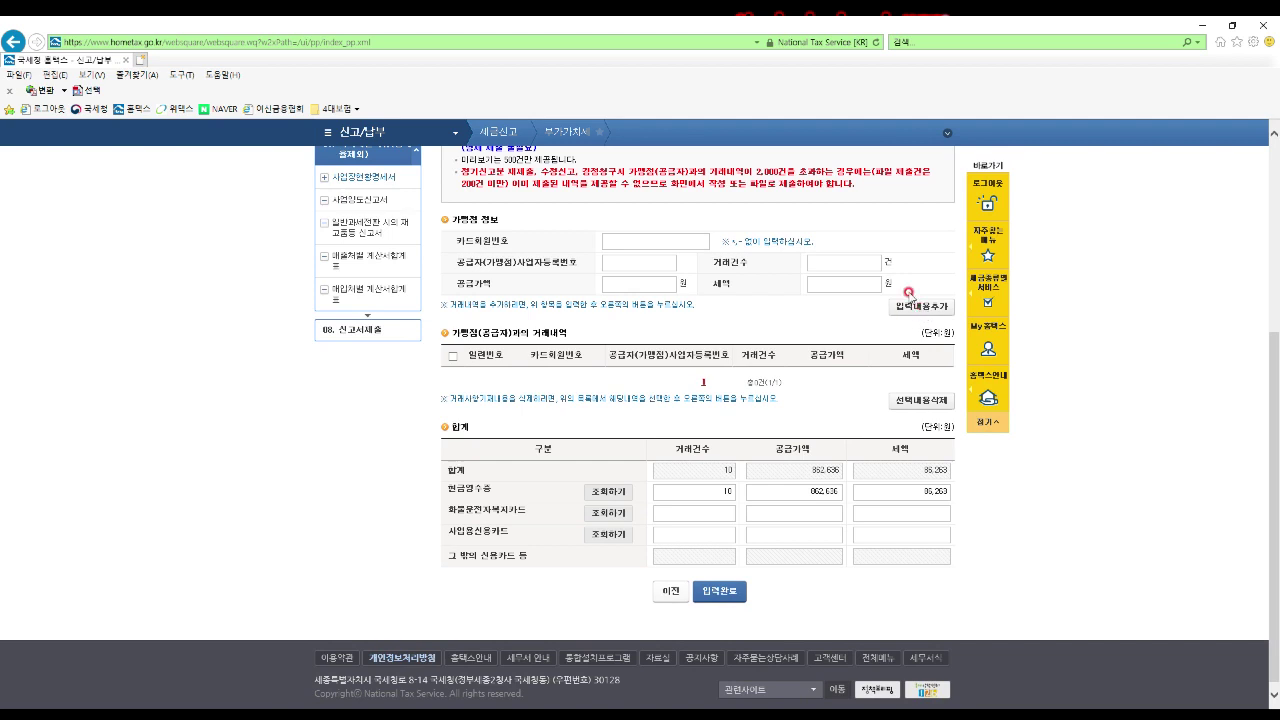
Complete and save the 신용카드매출전표등 수령명세서, returning to the 간이과세자 간편신고 page
{"action": "left_click", "coordinate": [728, 600]}
{"action": "left_click", "coordinate": [729, 600]}
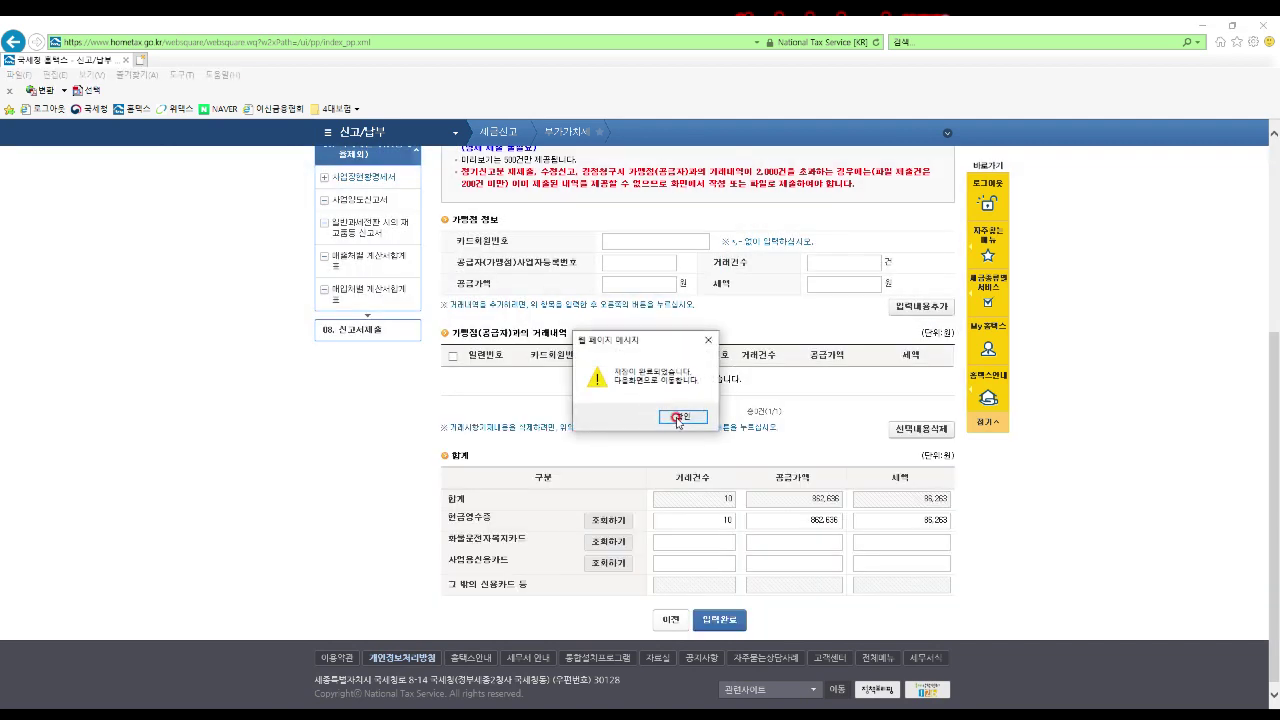
{"action": "left_click", "coordinate": [677, 418]}
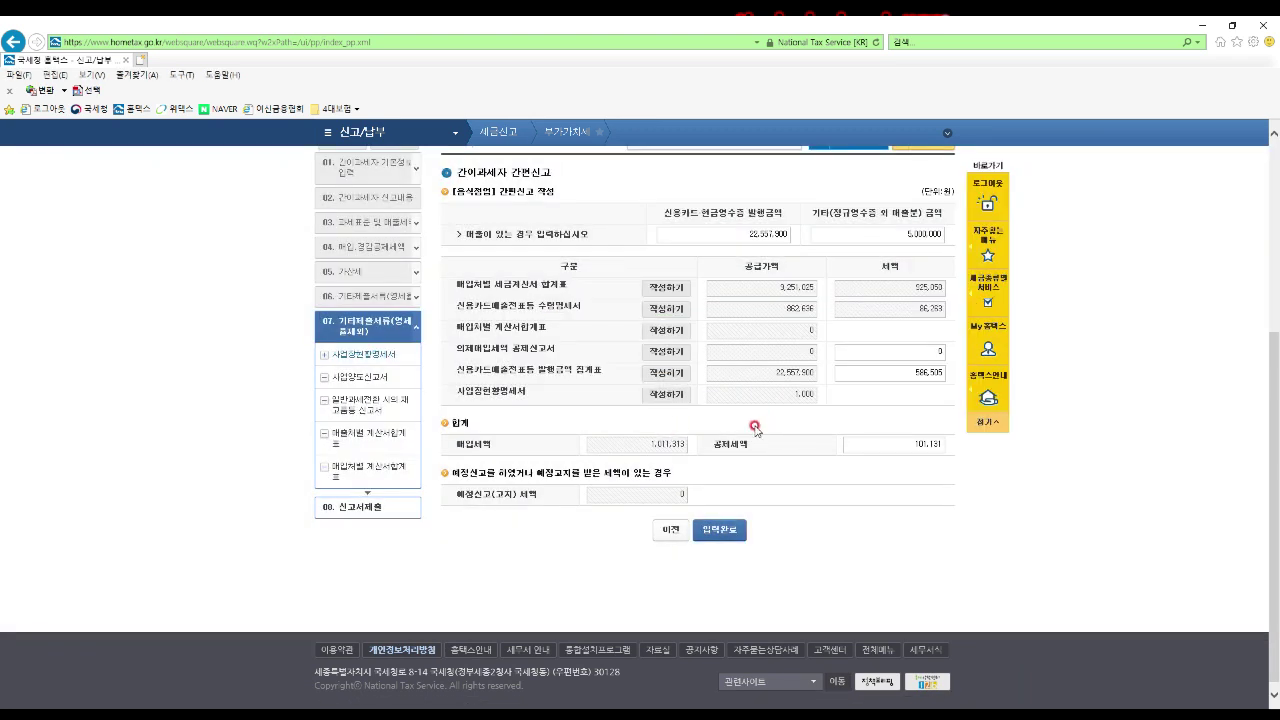
Save the 간편신고 entries with the 신용카드매출전표등 발행금액 집계표 tax credit reduced to 174,448, and proceed to the 신고내용 page
{"action": "left_click", "coordinate": [763, 402]}
{"action": "left_click", "coordinate": [732, 525]}
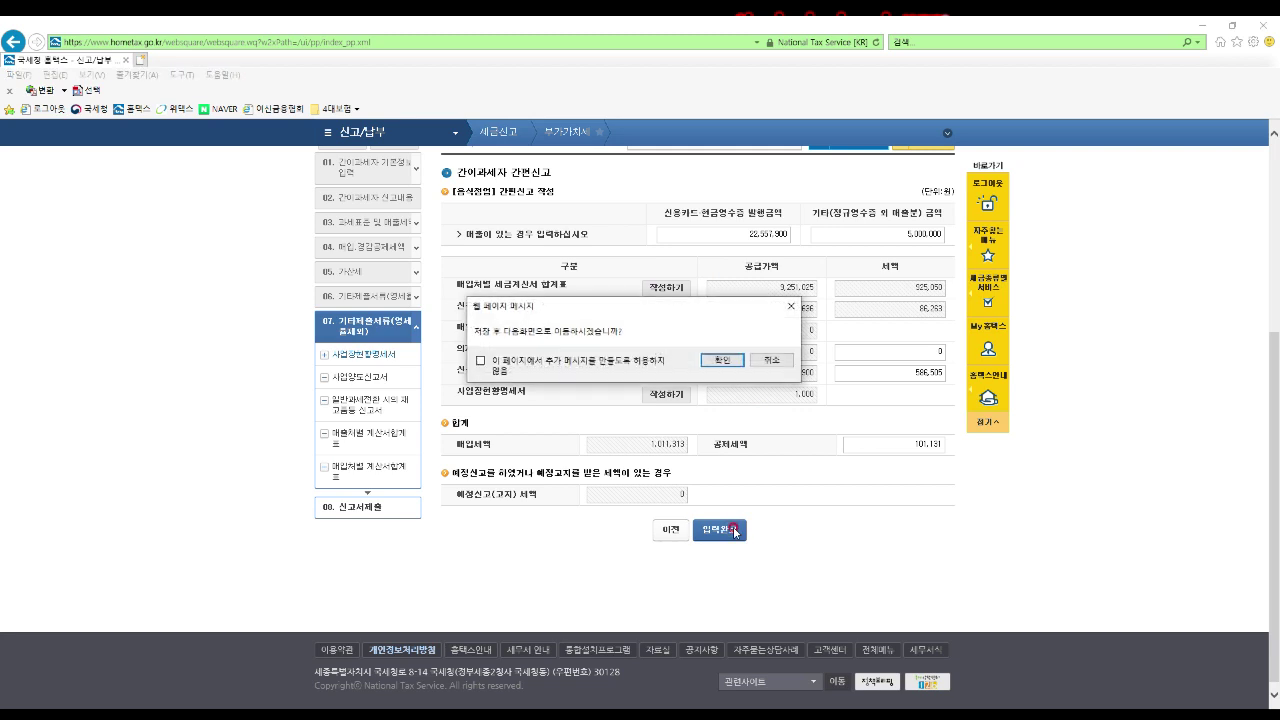
{"action": "left_click", "coordinate": [724, 360]}
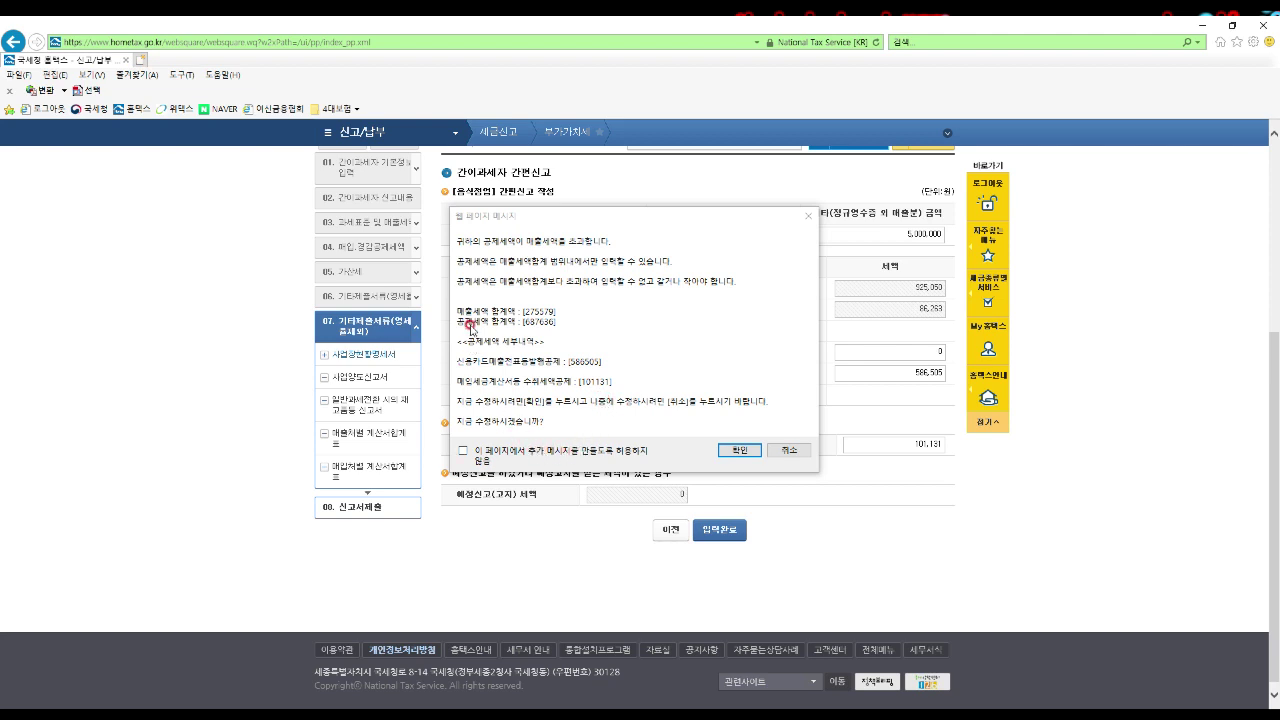
{"action": "left_click", "coordinate": [741, 450]}
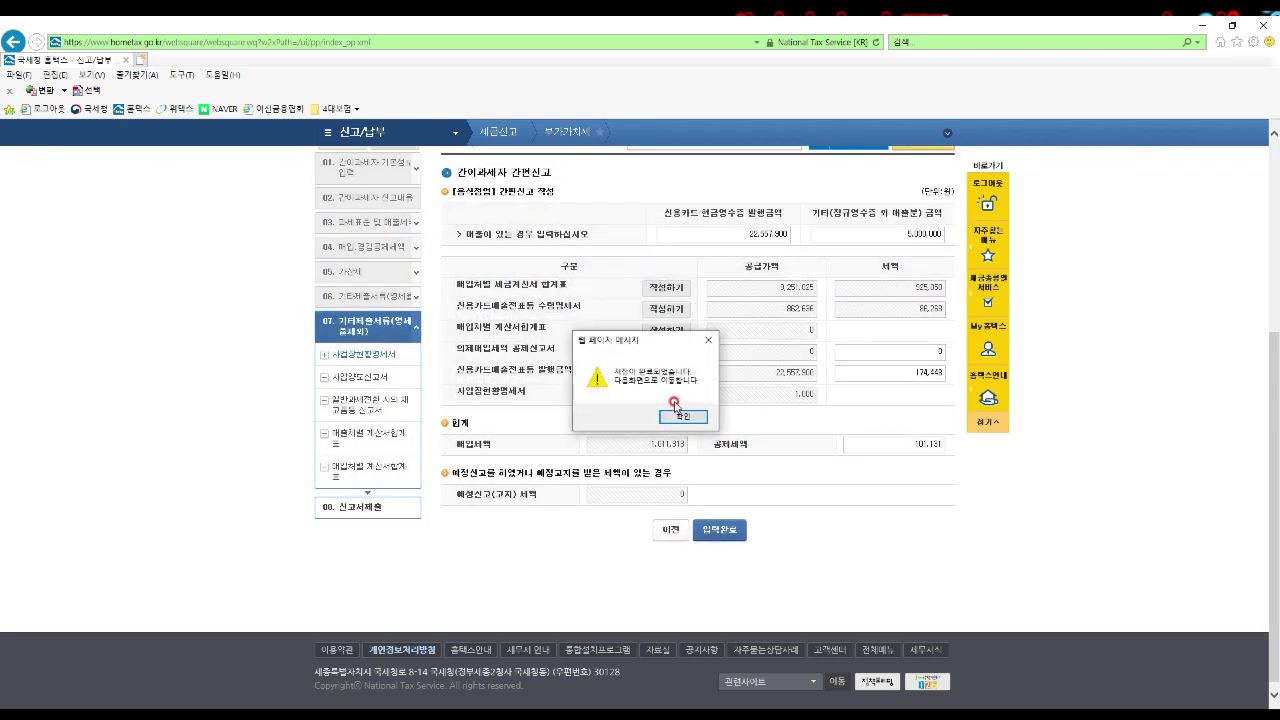
{"action": "left_click", "coordinate": [677, 412]}
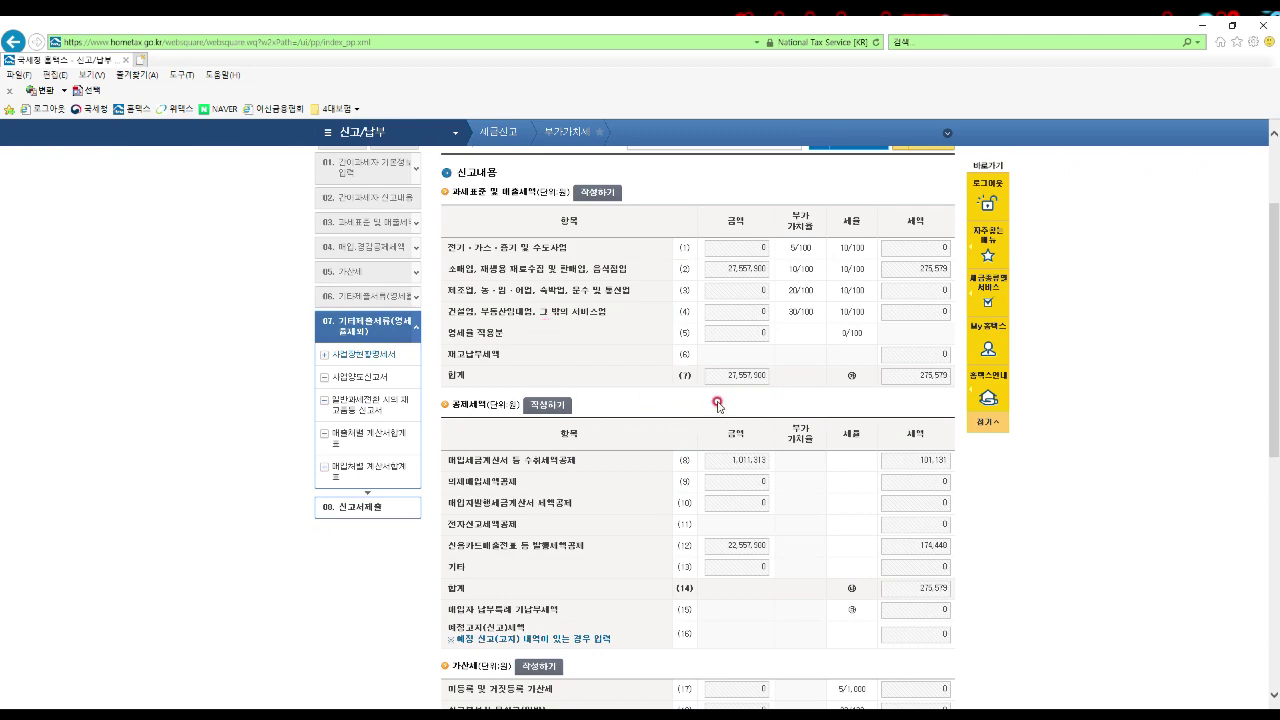
Review the 신고내용 through the final tax payable, and complete and save the return entry
{"action": "scroll", "coordinate": [745, 543], "scroll_direction": "down", "scroll_amount": 1}
{"action": "scroll", "coordinate": [748, 470], "scroll_direction": "down", "scroll_amount": 5}
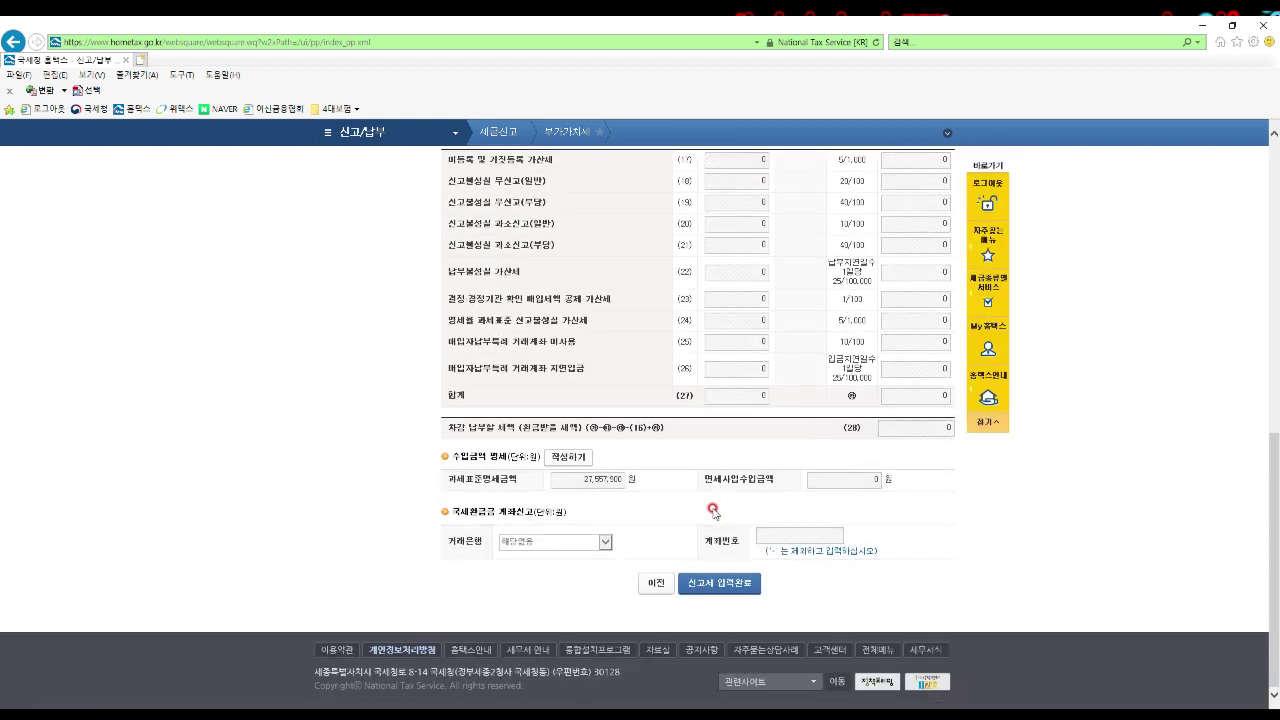
{"action": "left_click", "coordinate": [722, 585]}
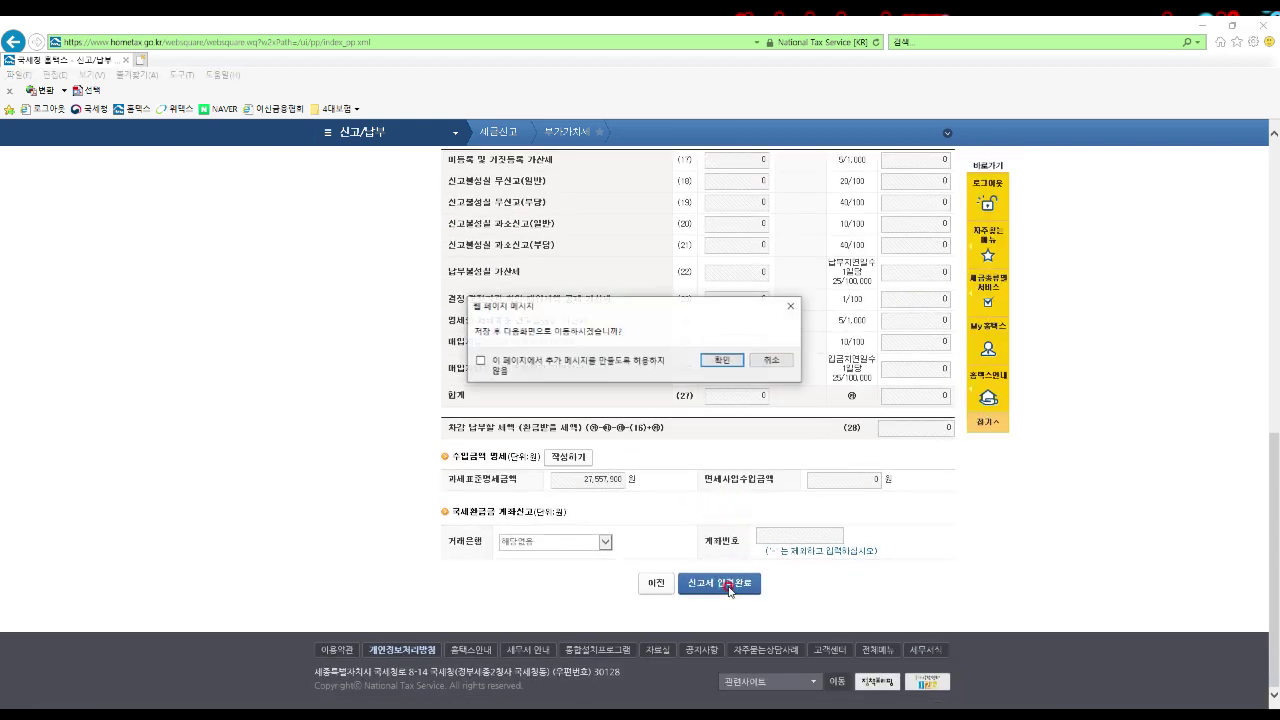
{"action": "left_click", "coordinate": [718, 360]}
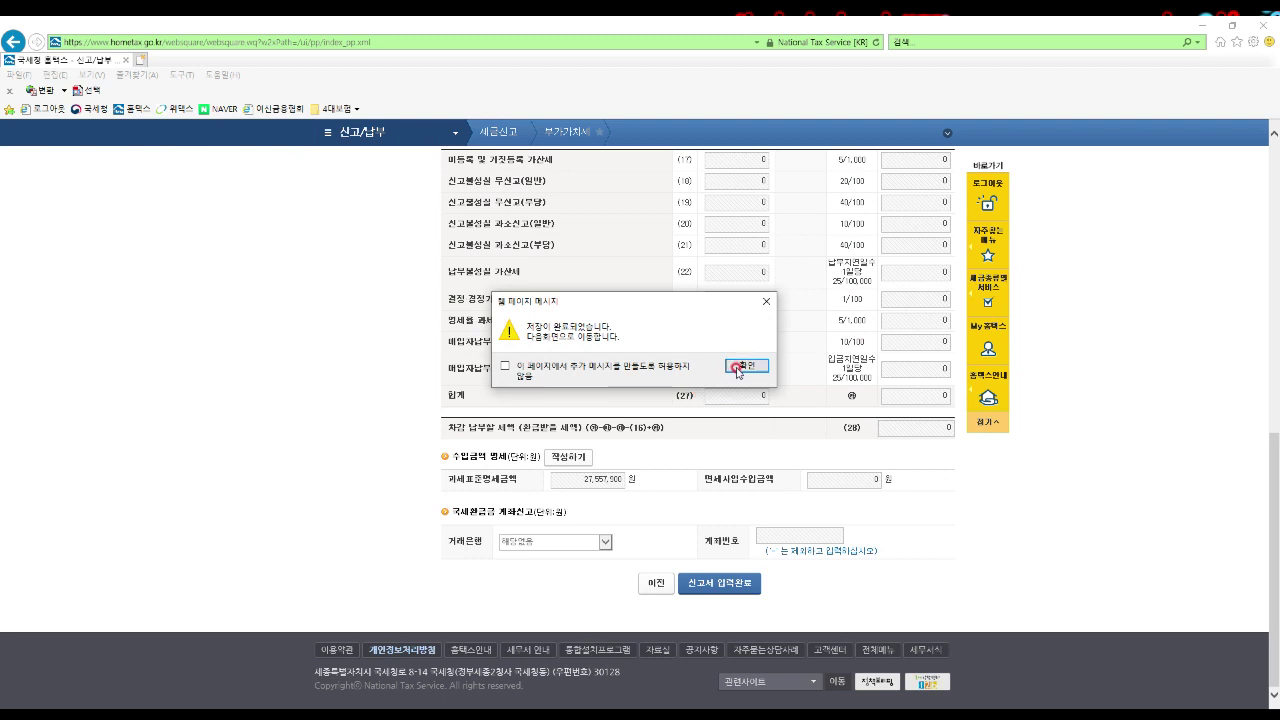
{"action": "left_click", "coordinate": [737, 367]}
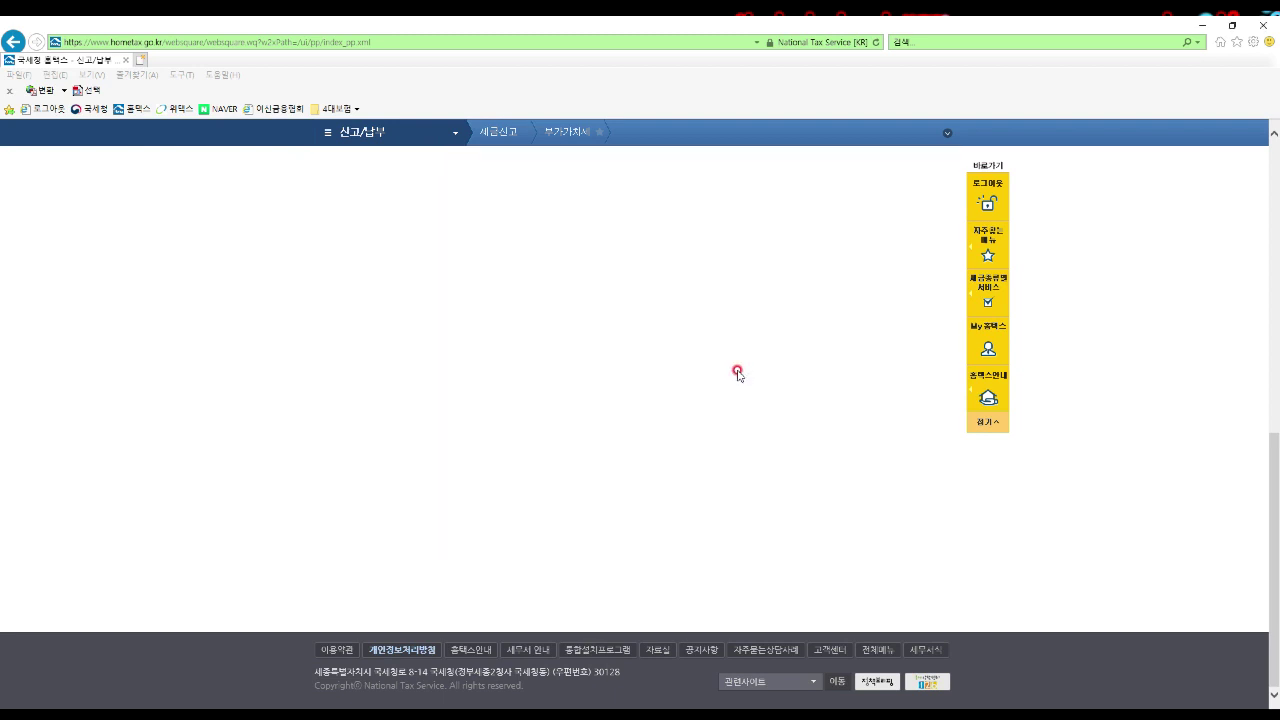